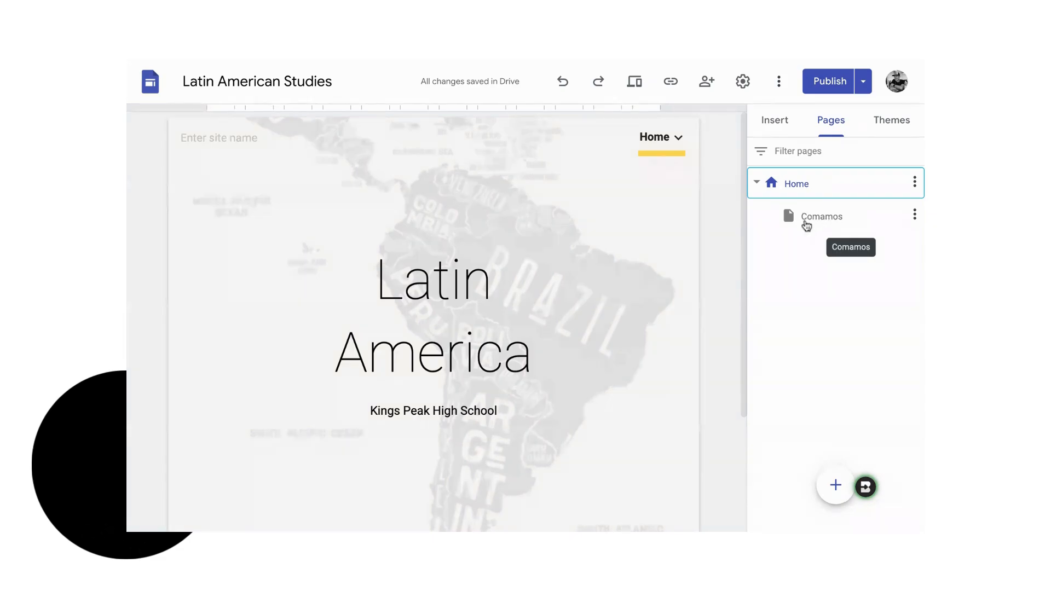
- Add a subpage named Example under the Comamos page
left_click(819, 221)
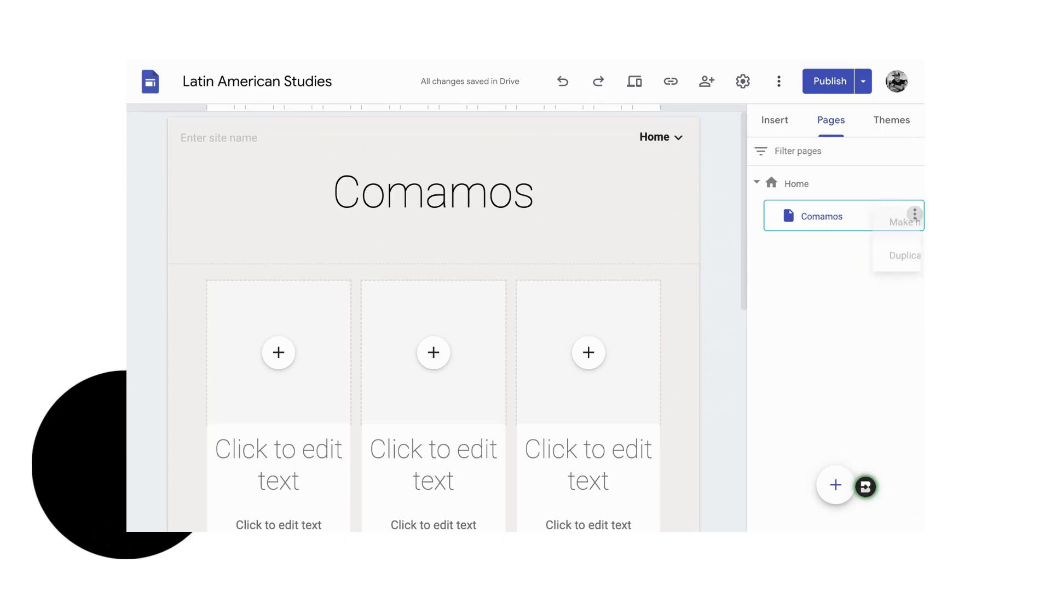
left_click(915, 216)
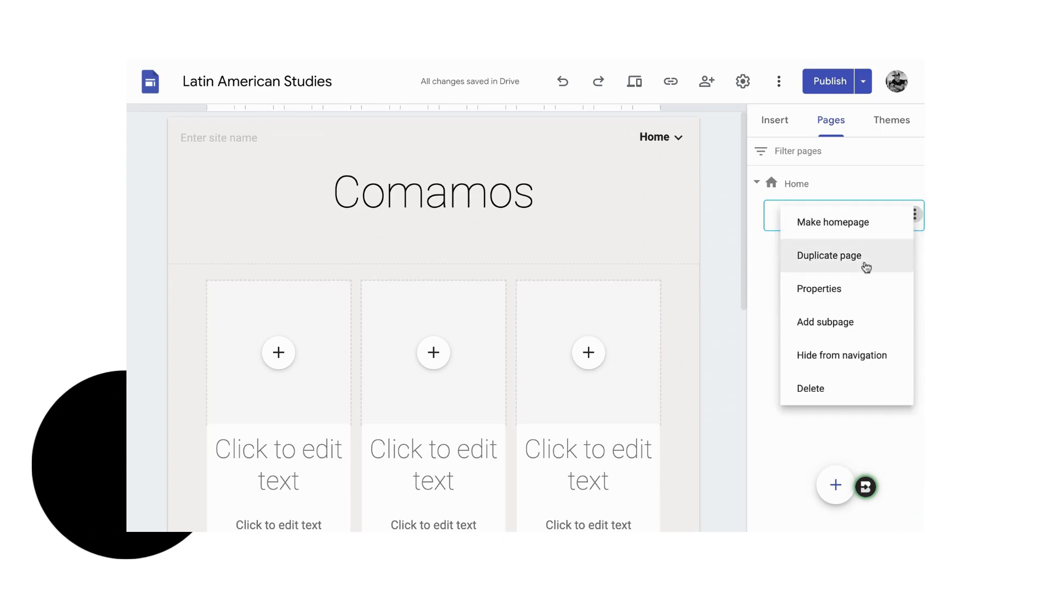
left_click(836, 324)
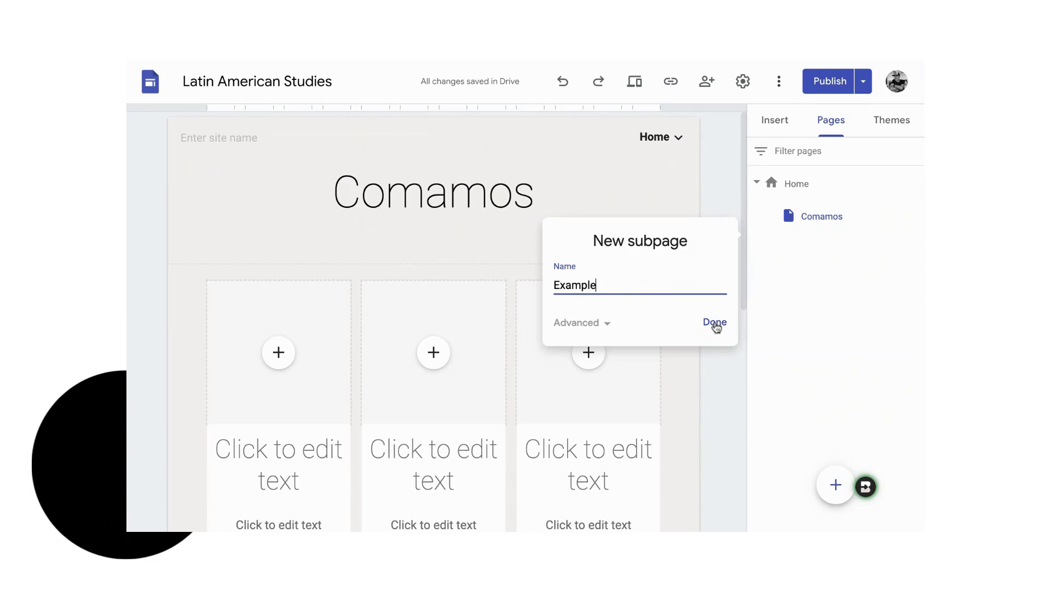
left_click(714, 324)
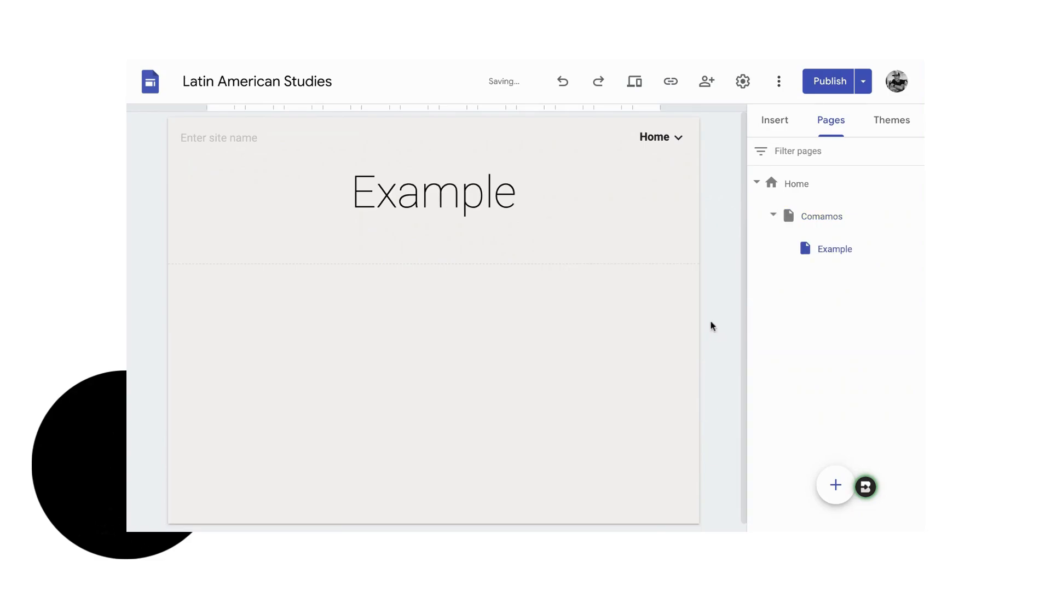
left_click(326, 216)
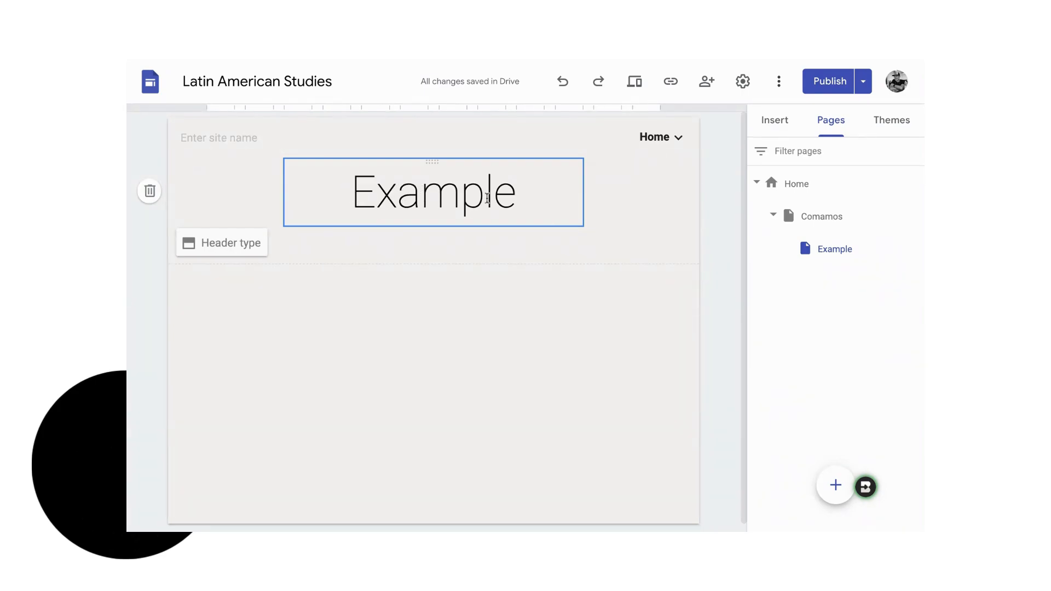
left_click(335, 308)
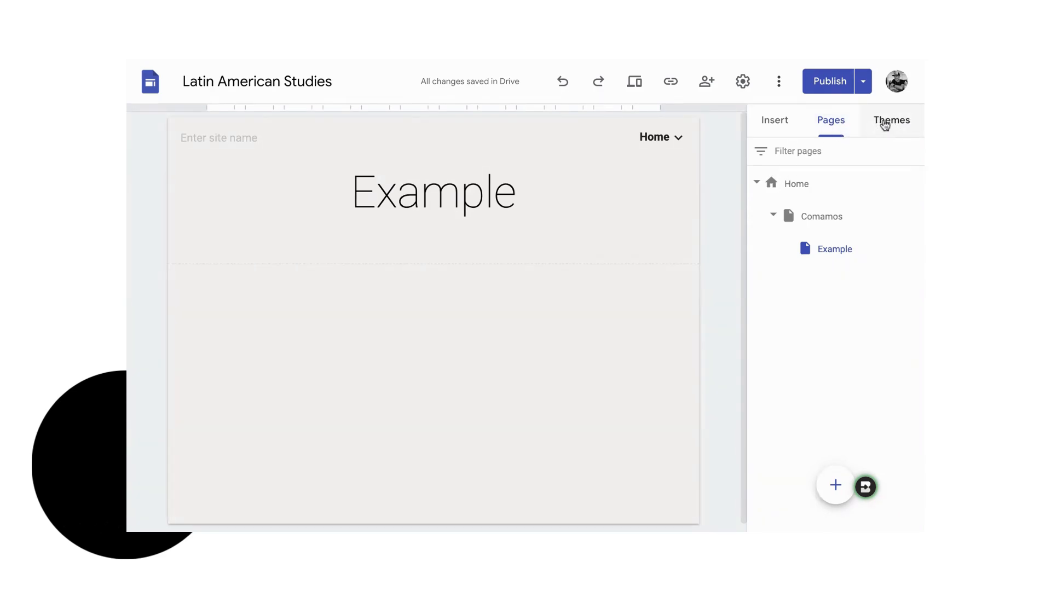
- Insert an image-beside-text content block and a two-column image-and-caption content block on the Example page
left_click(778, 127)
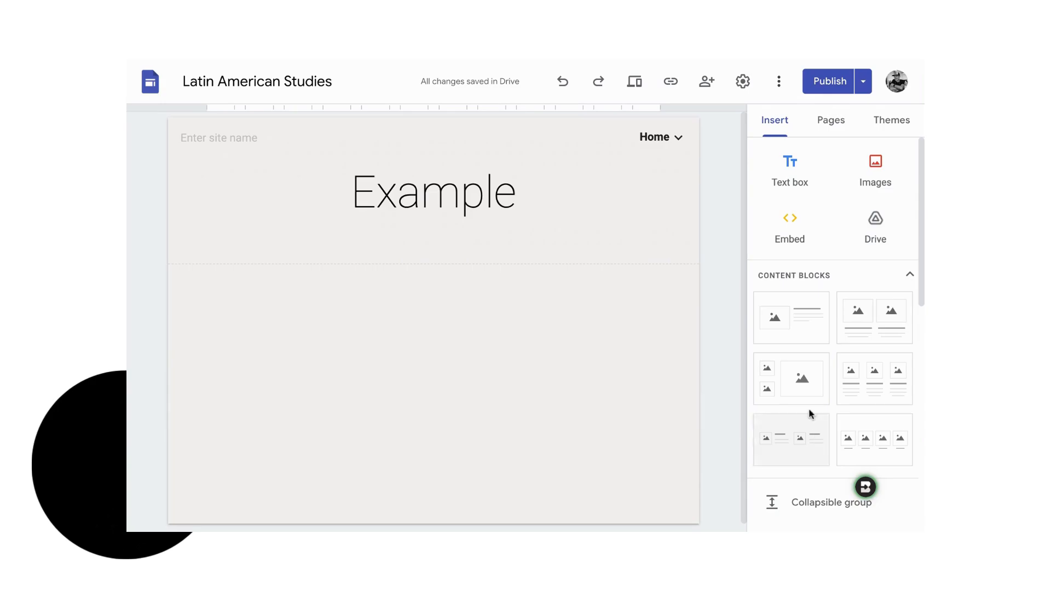
left_click(796, 327)
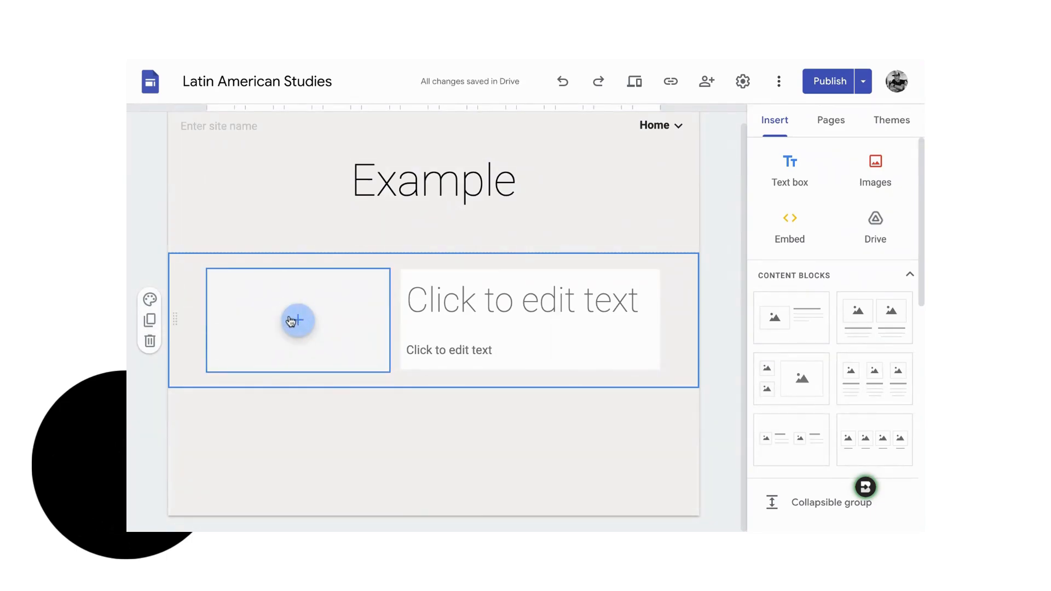
left_click(881, 325)
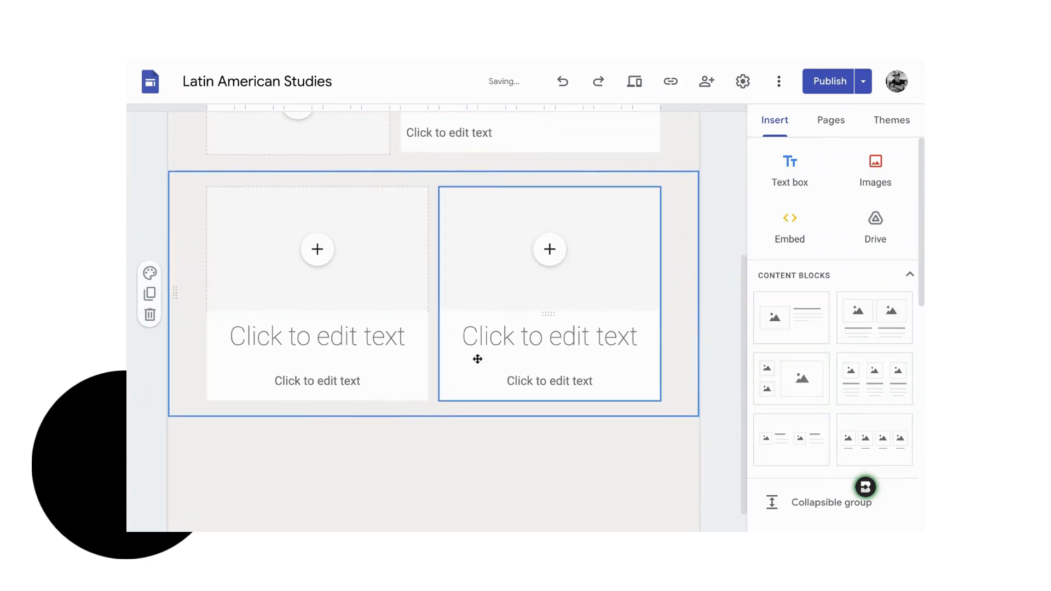
scroll(476, 360, "up", 3)
scroll(550, 408, "down", 1)
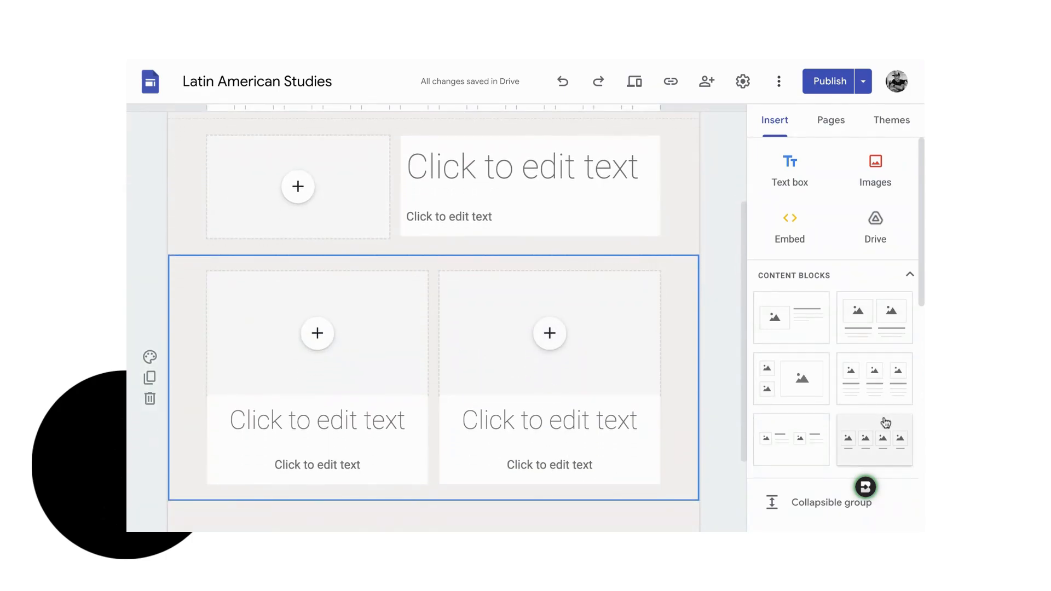
scroll(871, 424, "down", 1)
scroll(850, 437, "down", 1)
scroll(851, 416, "up", 2)
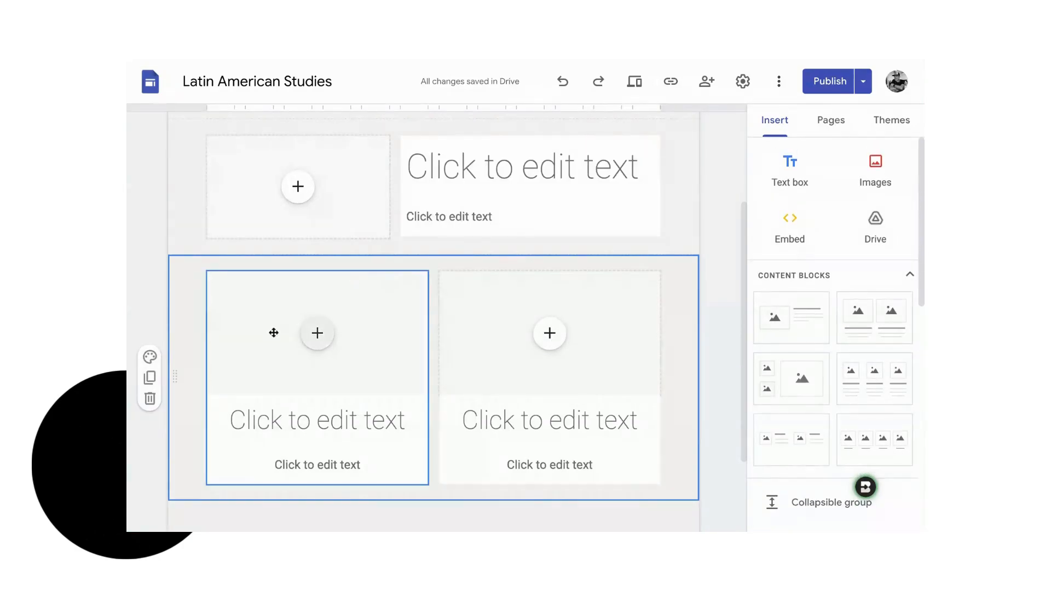
- Delete both content blocks from the Example page
left_click(149, 399)
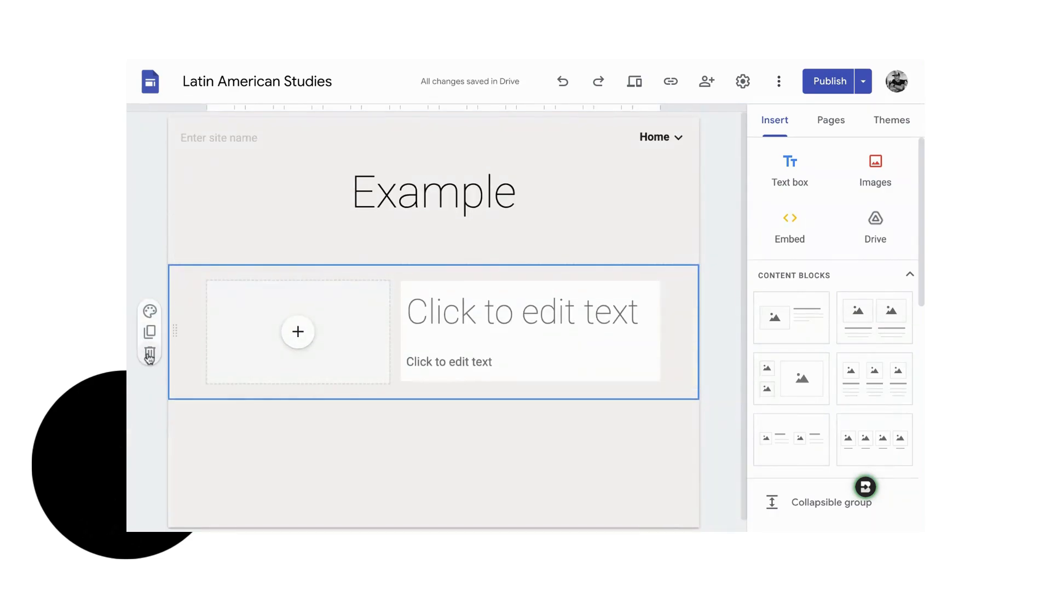
left_click(149, 352)
left_click(566, 352)
- Insert a divider below the Example page's header
scroll(854, 432, "down", 5)
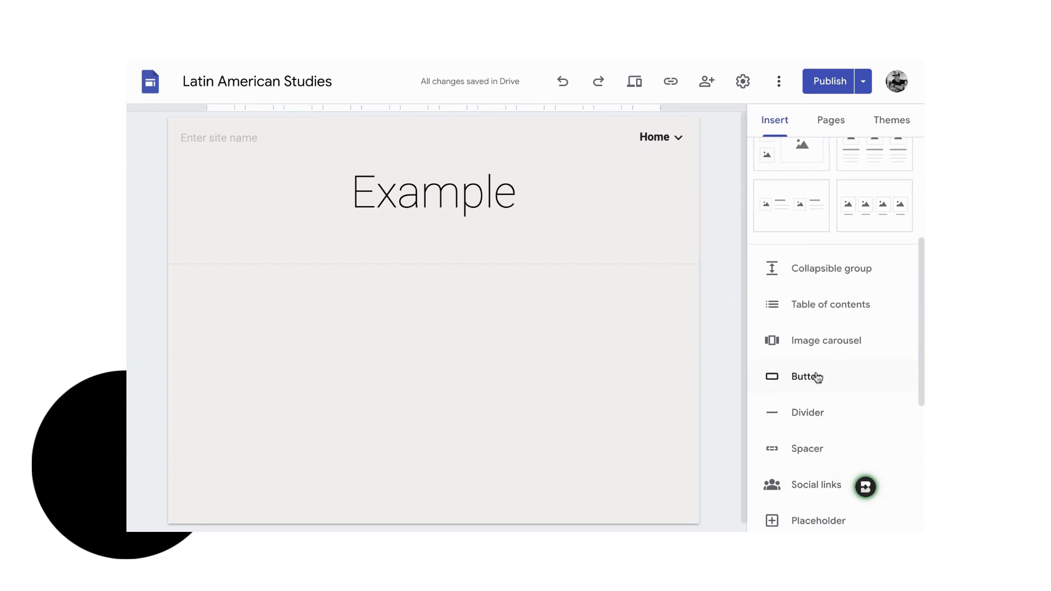
left_click(819, 420)
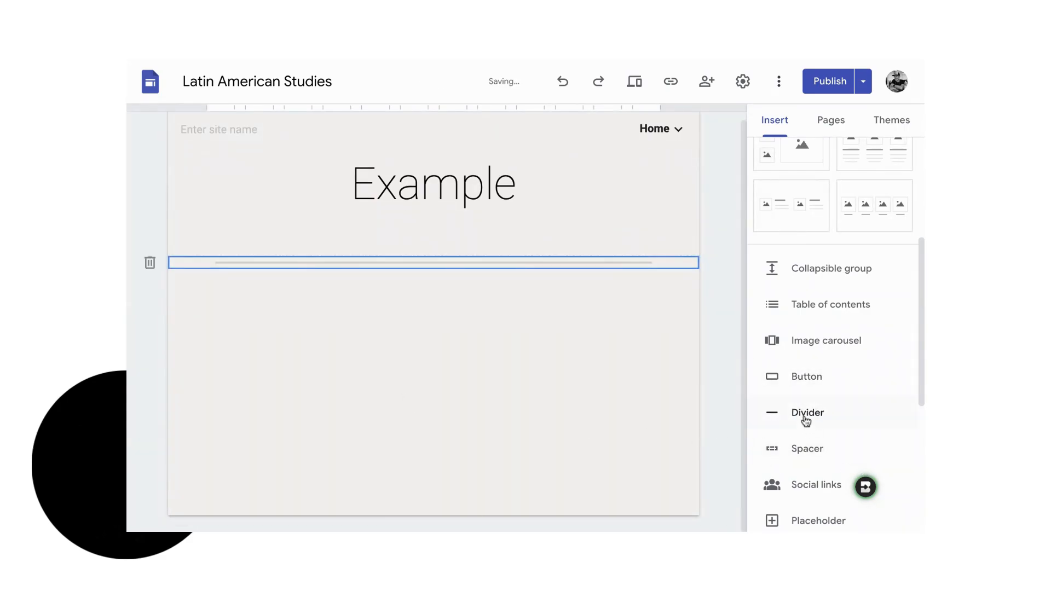
- Look through the remaining insertable elements, including the image carousel's image dialog, and cancel it
scroll(826, 465, "down", 2)
scroll(824, 466, "down", 2)
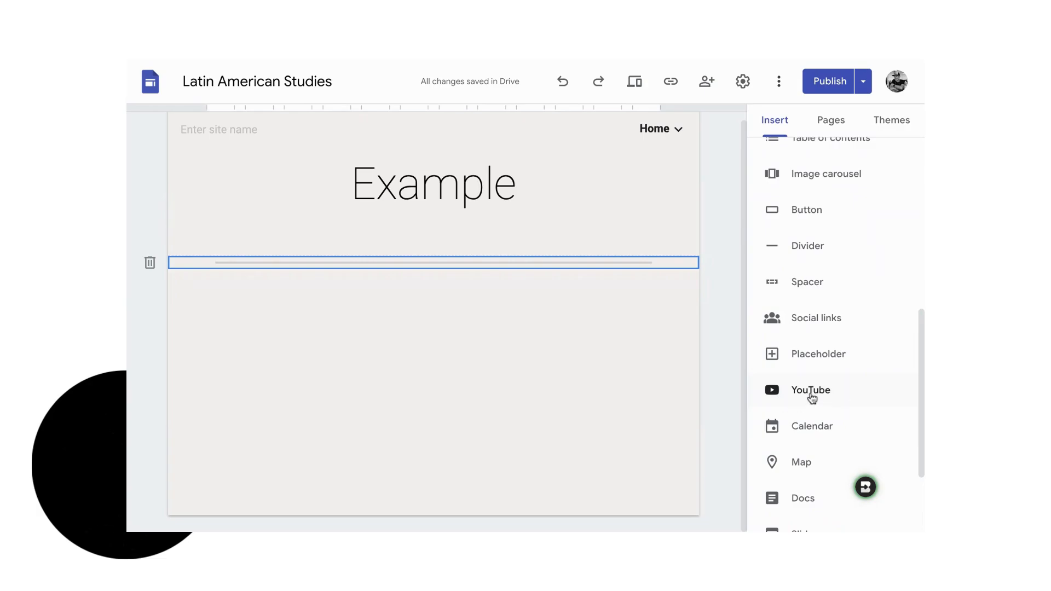
scroll(817, 439, "down", 2)
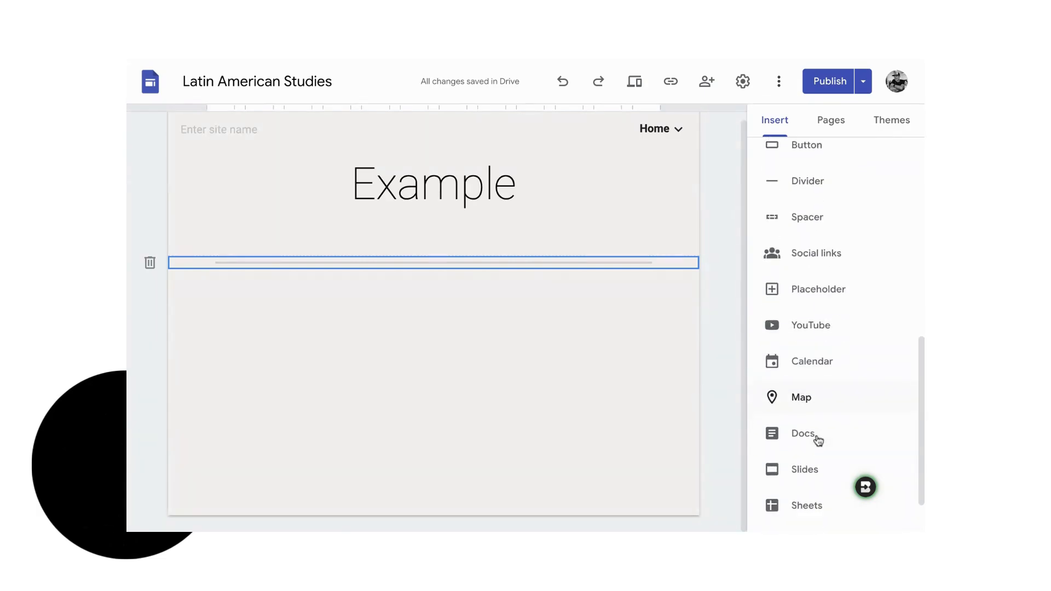
scroll(817, 440, "down", 2)
scroll(794, 419, "up", 6)
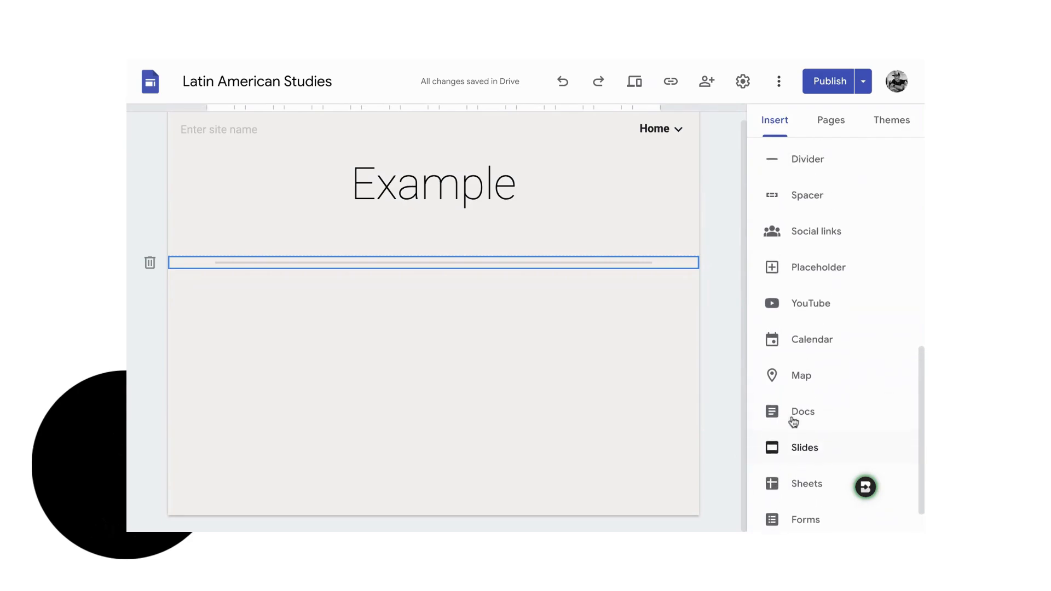
scroll(797, 415, "up", 3)
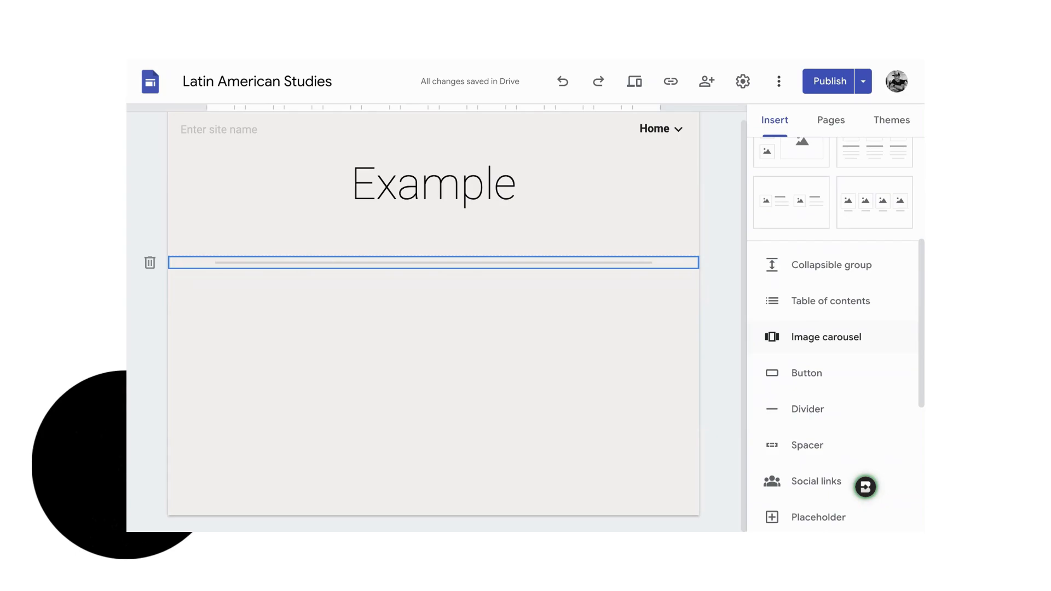
left_click(827, 337)
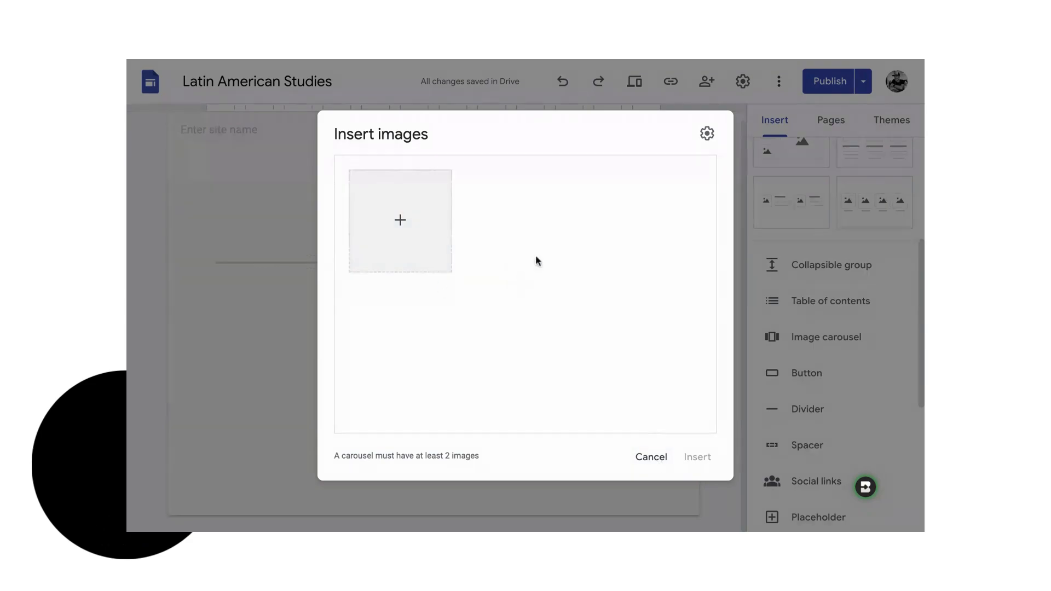
left_click(651, 458)
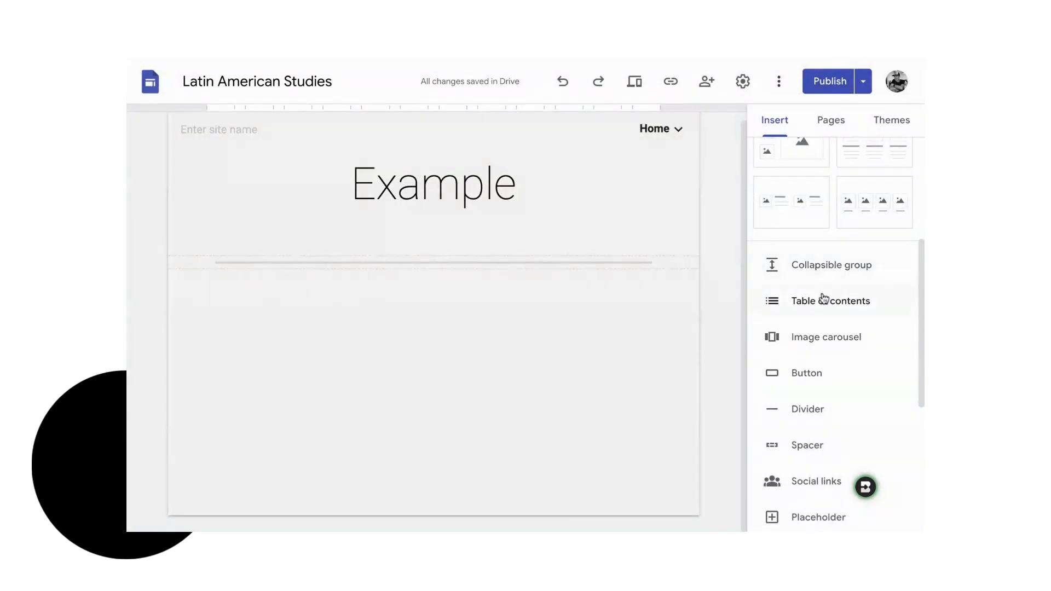
- Upload the "Bad Trusts" bear-hunting cartoon image from the computer to the page below the divider
scroll(824, 300, "up", 5)
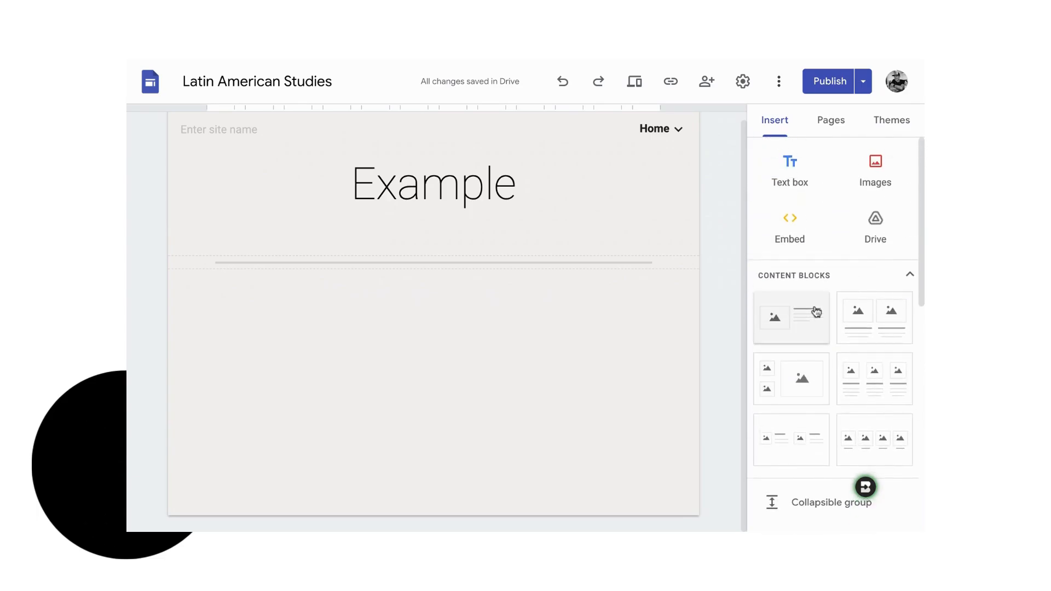
left_click(876, 167)
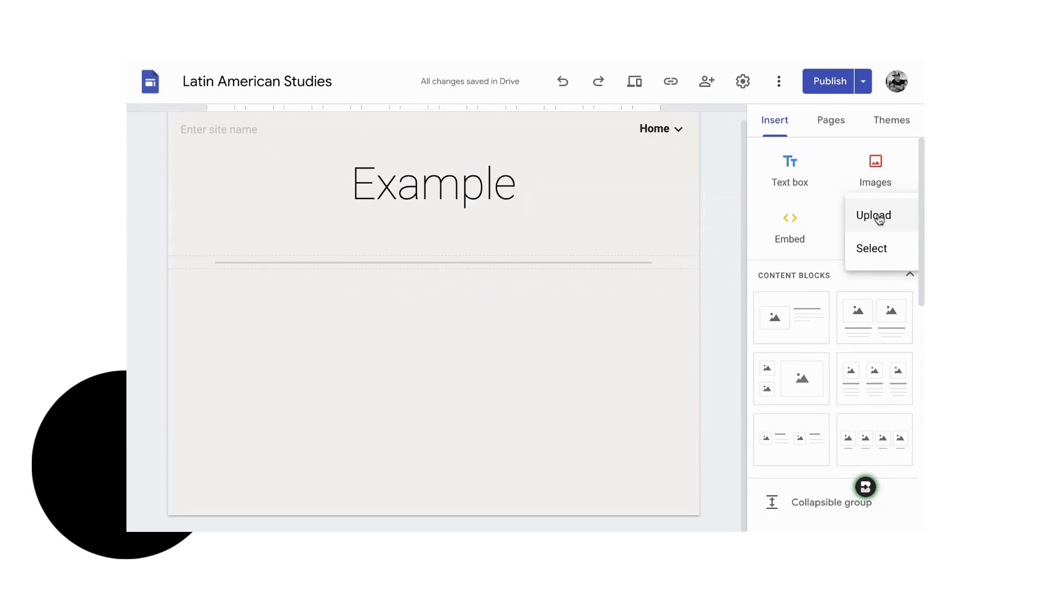
left_click(879, 219)
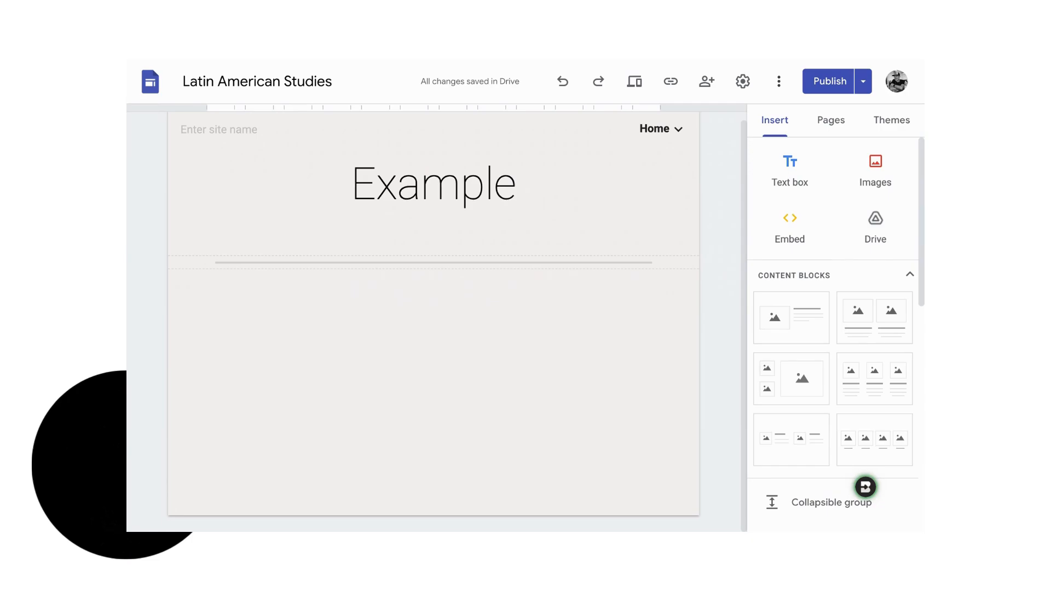
left_click(804, 398)
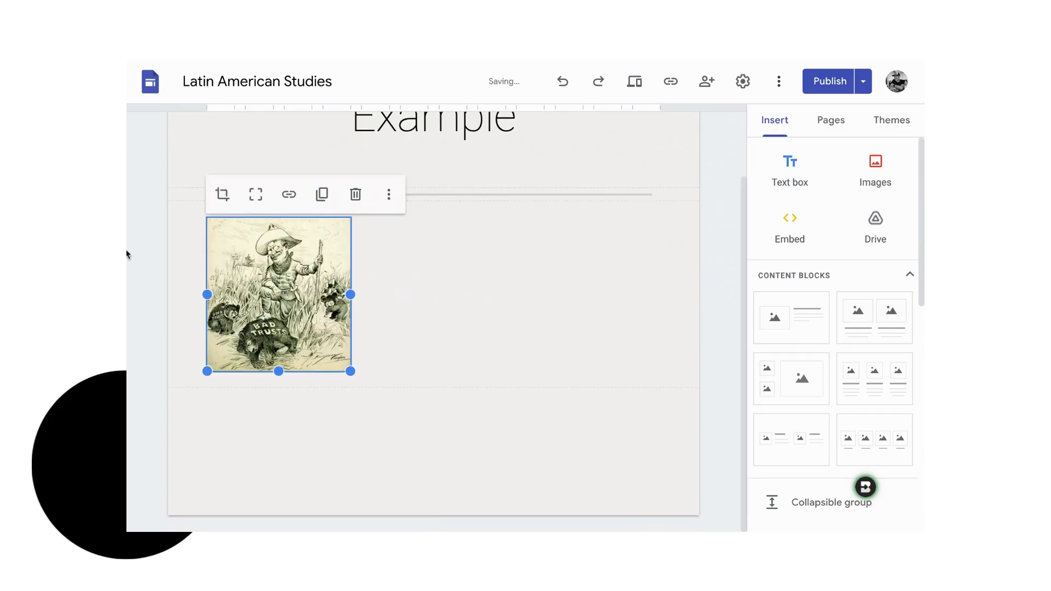
left_click(474, 302)
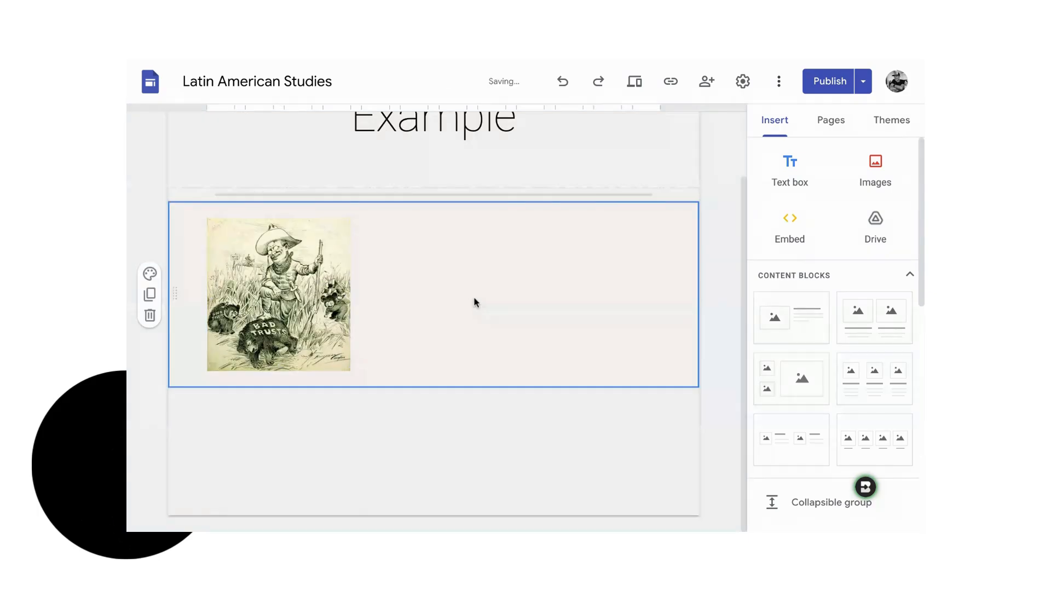
- Insert an empty text box below the cartoon image on the Example page
left_click(781, 167)
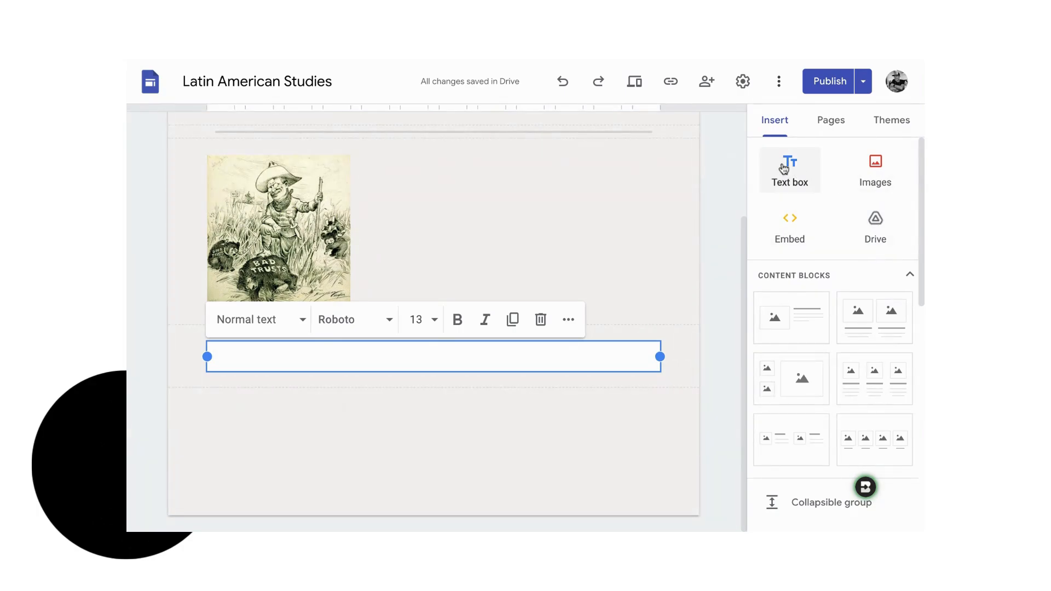
scroll(821, 435, "down", 2)
scroll(821, 435, "down", 3)
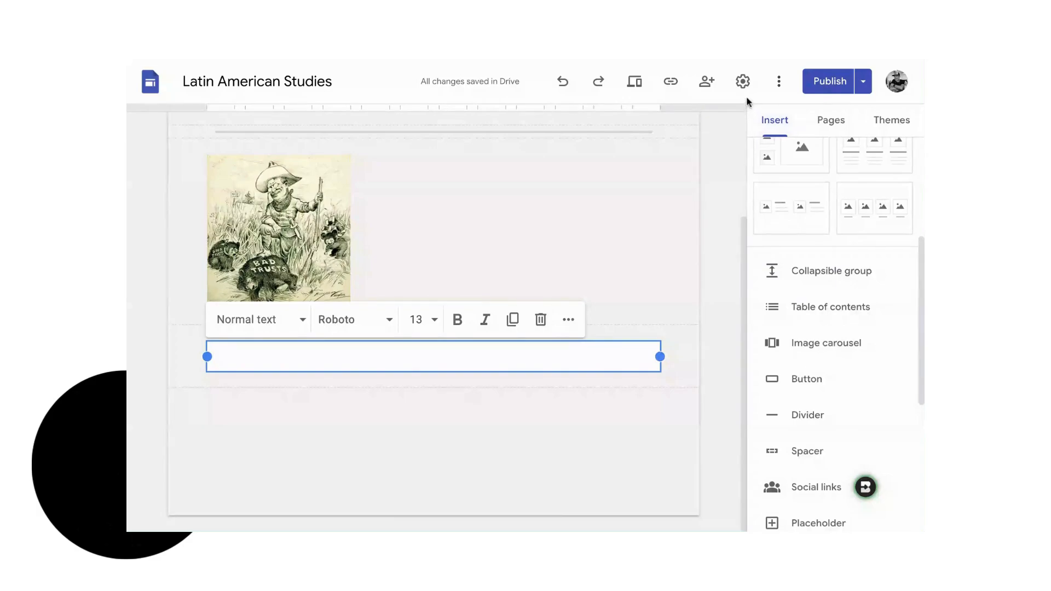
scroll(799, 277, "up", 5)
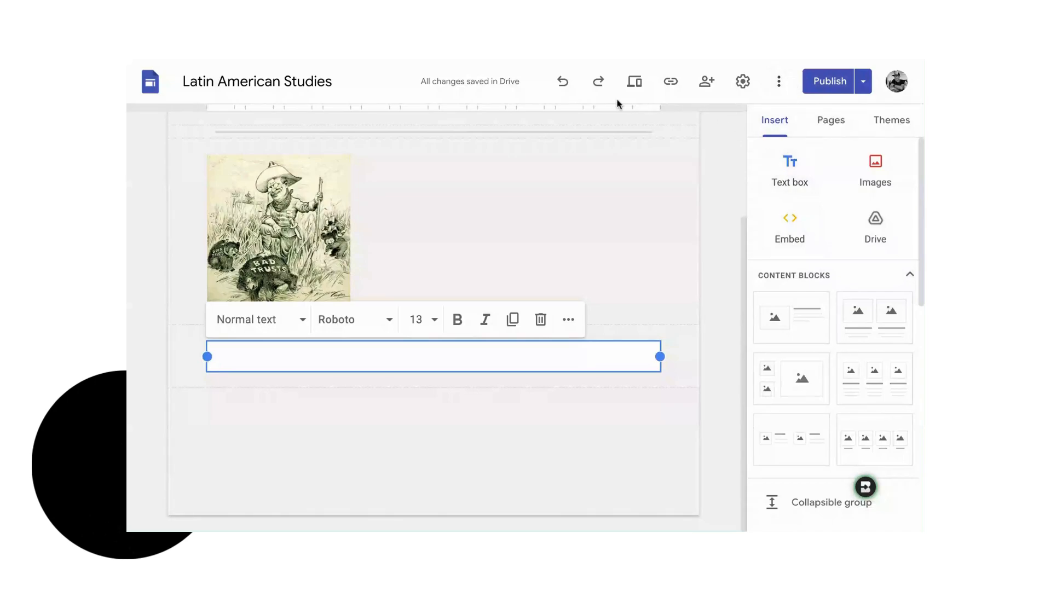
- On the Comamos page, set the heading under the first image placeholder to "Halacas"
left_click(832, 121)
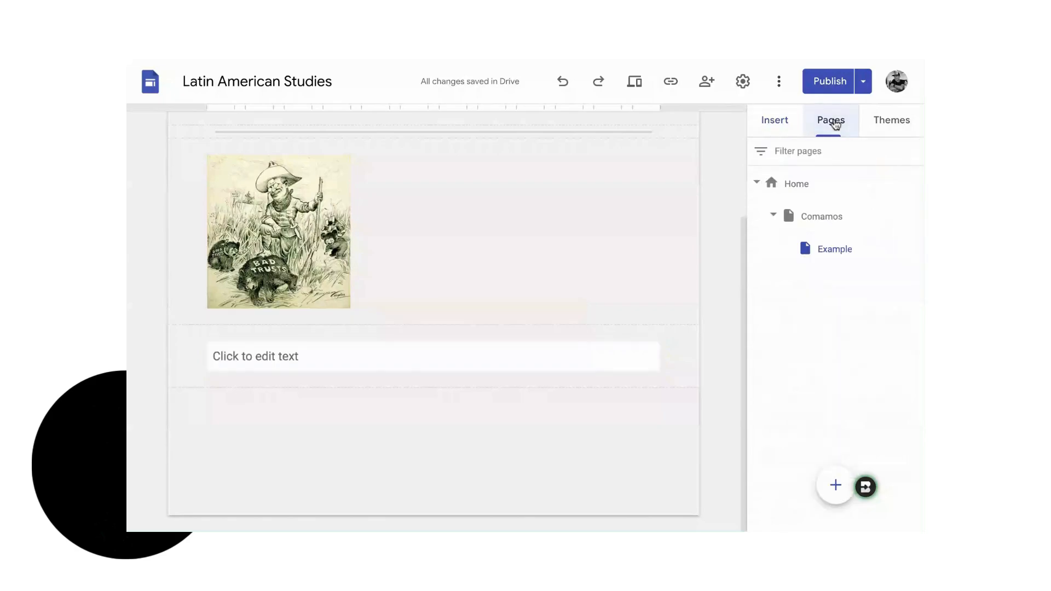
left_click(818, 219)
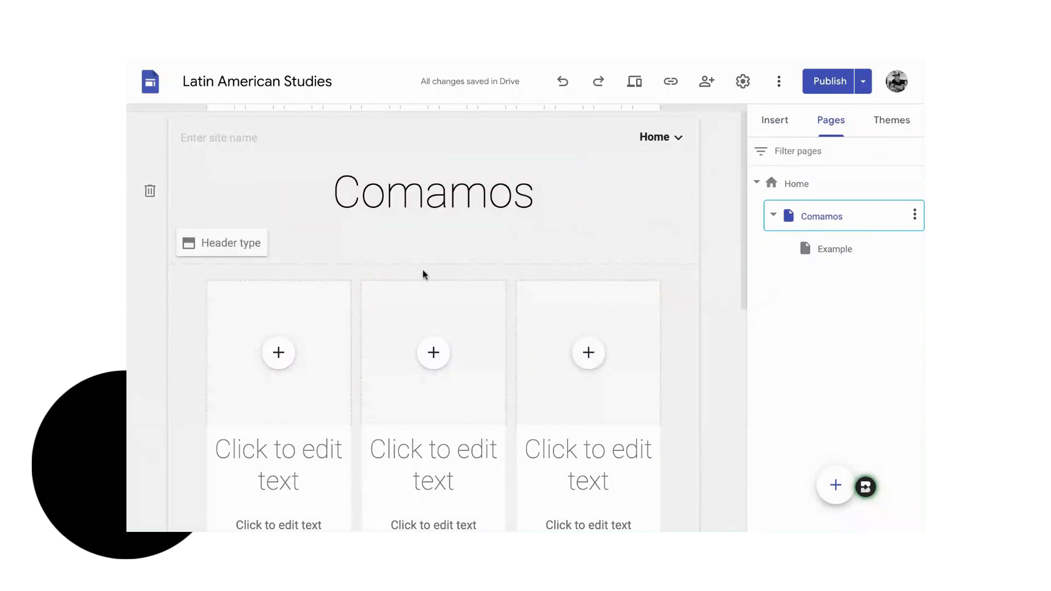
scroll(309, 402, "down", 2)
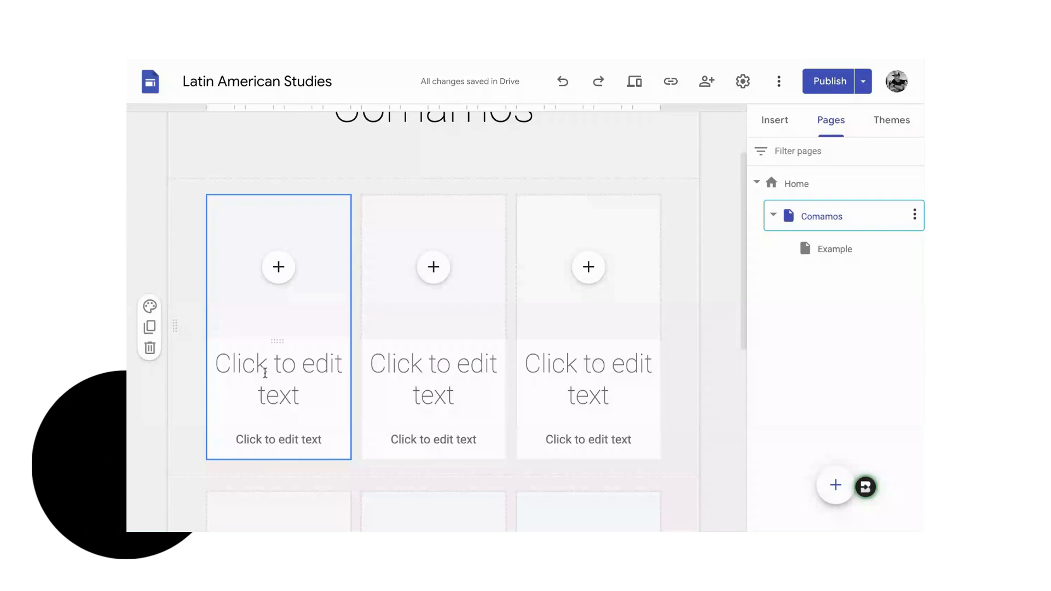
left_click(232, 367)
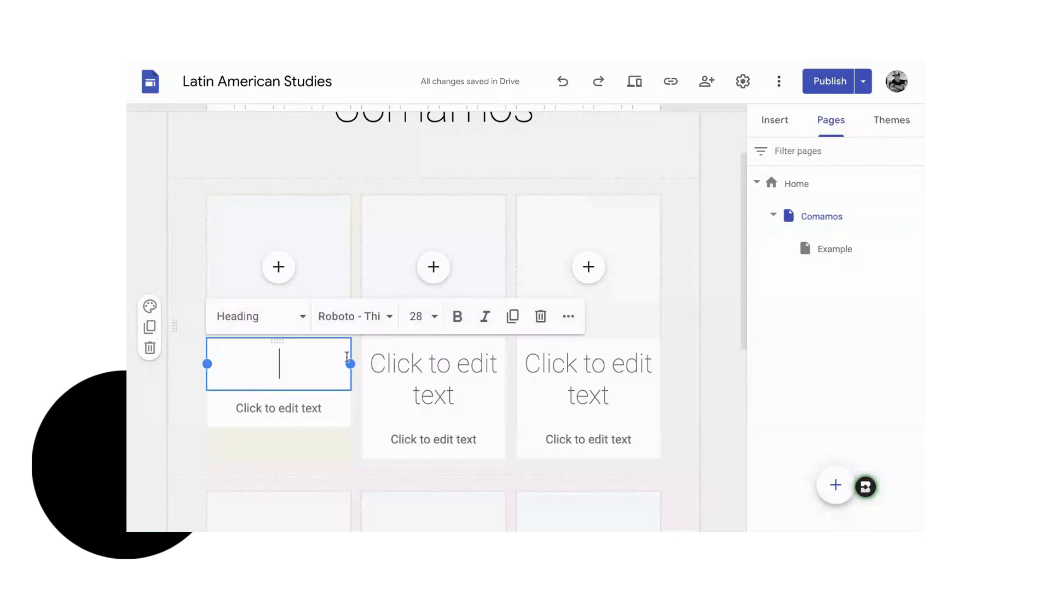
type("Hal")
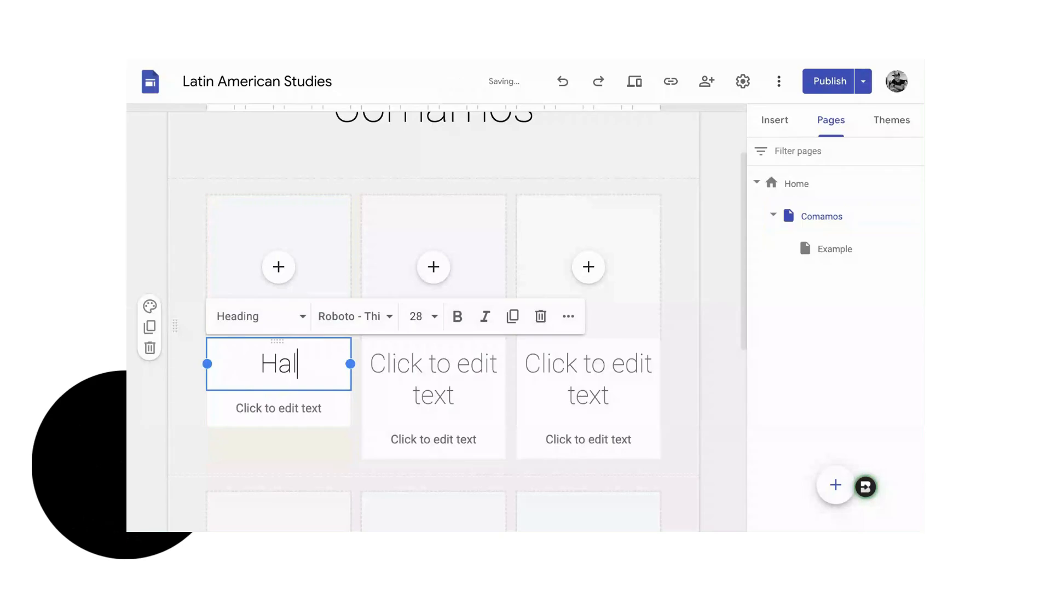
type("acas")
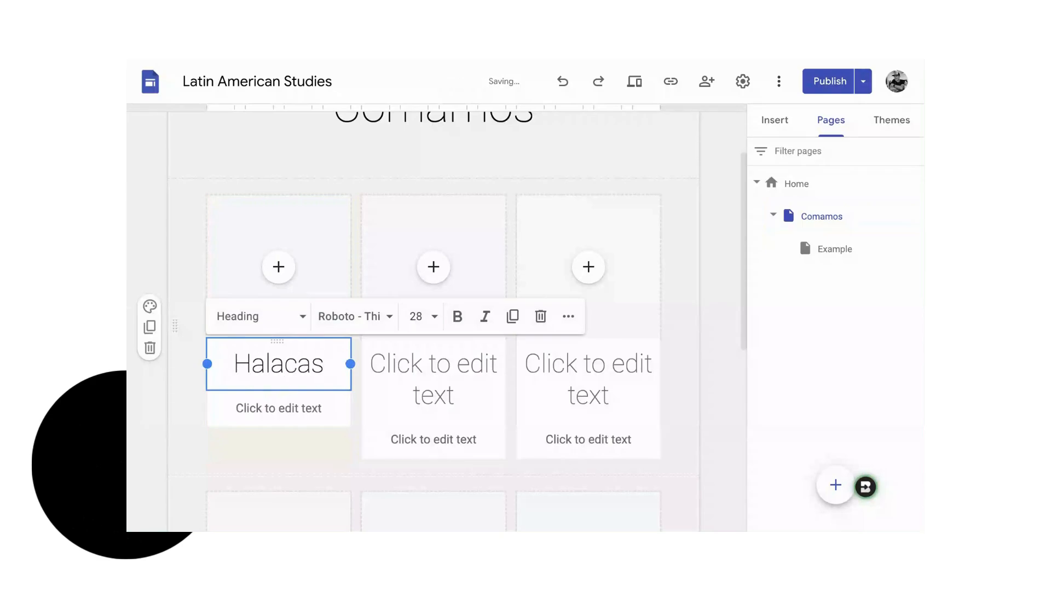
- Upload the black-and-white portrait of the man in a bowler hat into the image placeholder above the "Halacas" heading
left_click(287, 406)
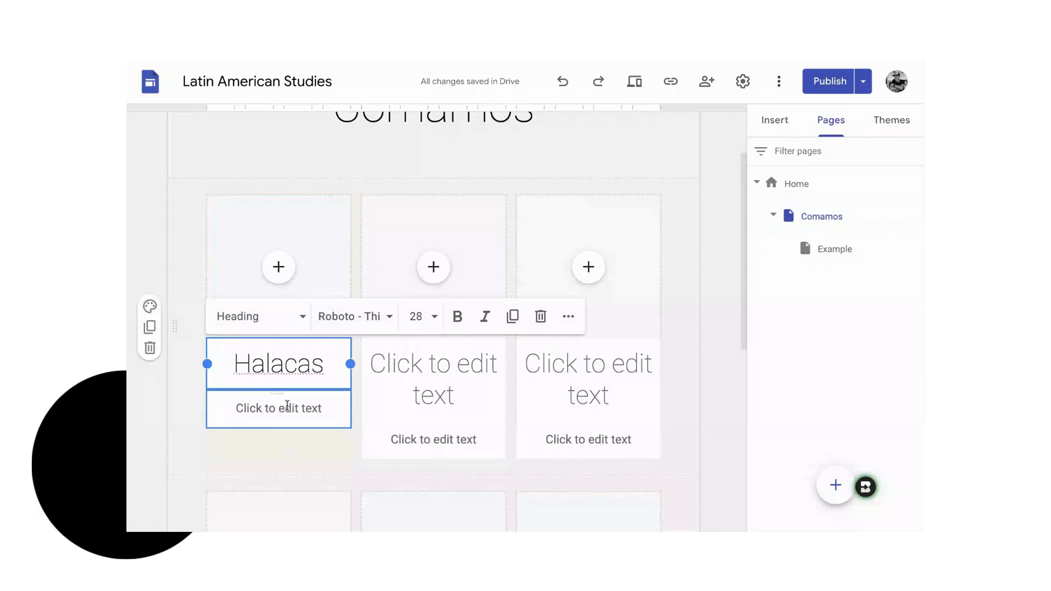
left_click(269, 475)
left_click(275, 272)
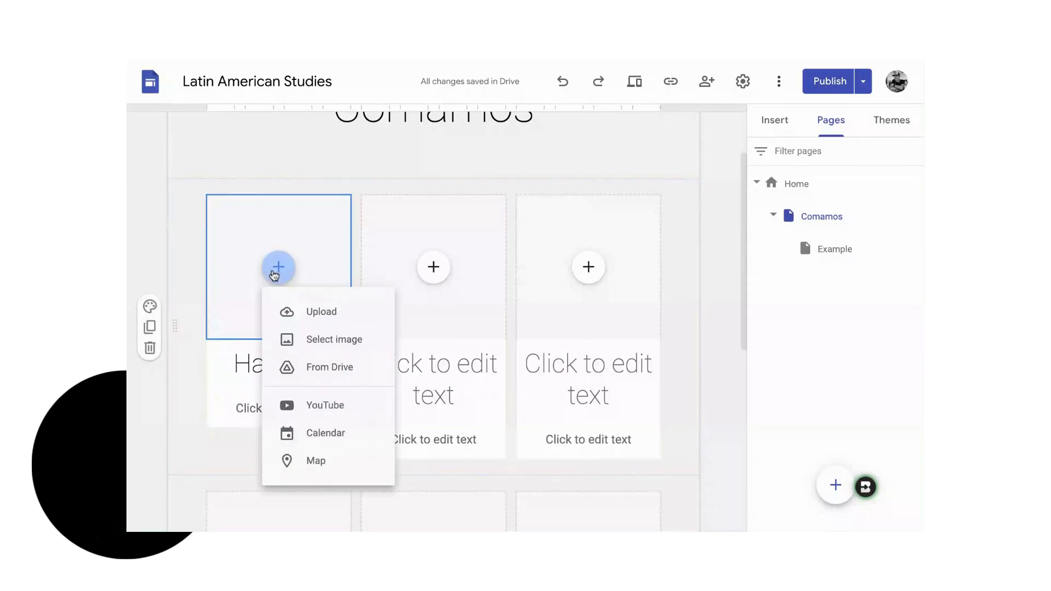
left_click(316, 317)
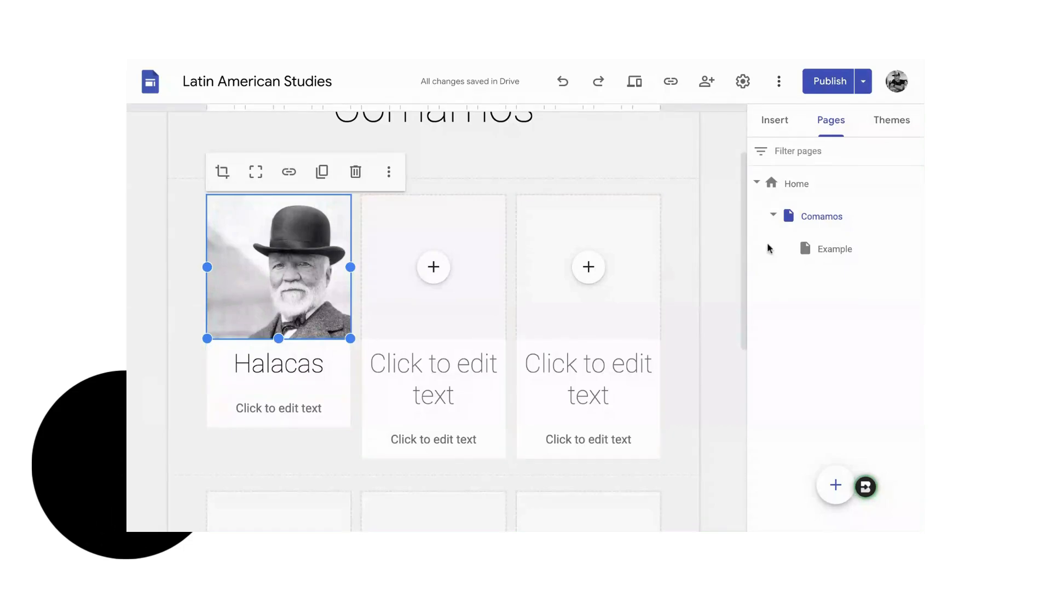
- Link the "Halacas" heading text to this site's Example page
double_click(277, 366)
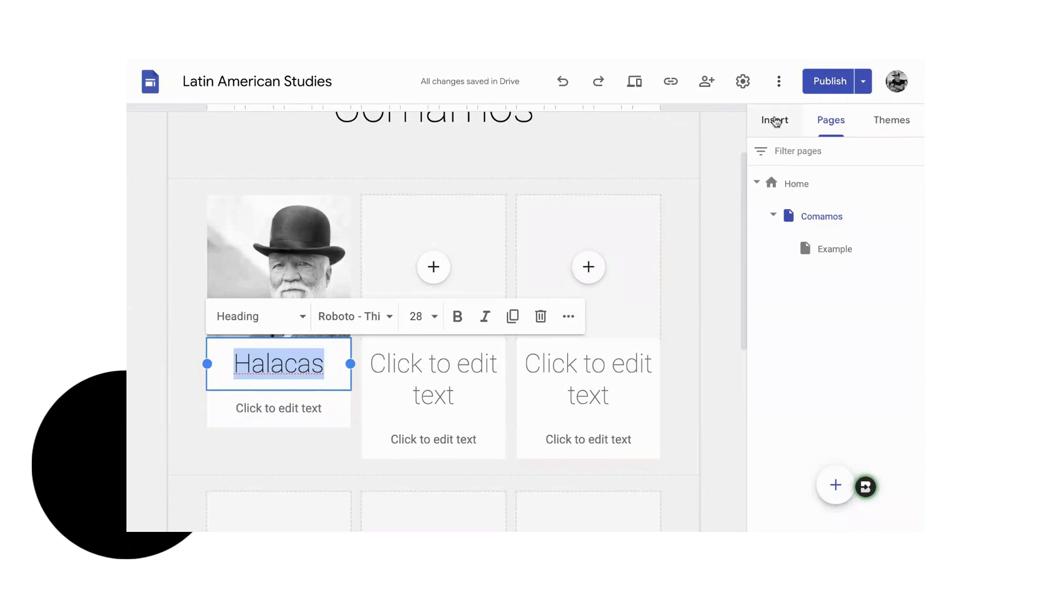
left_click(776, 121)
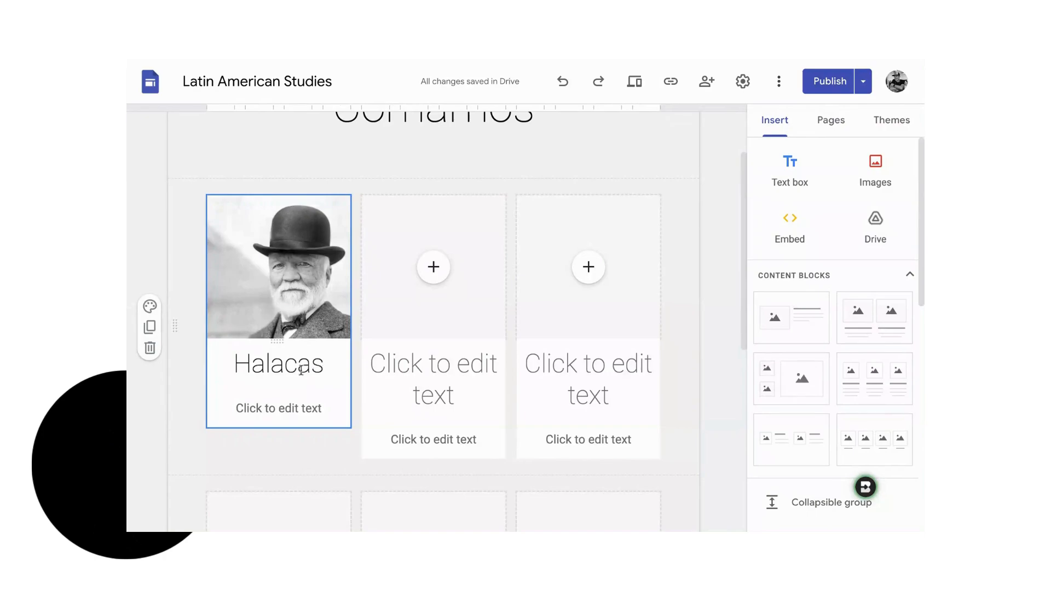
double_click(278, 367)
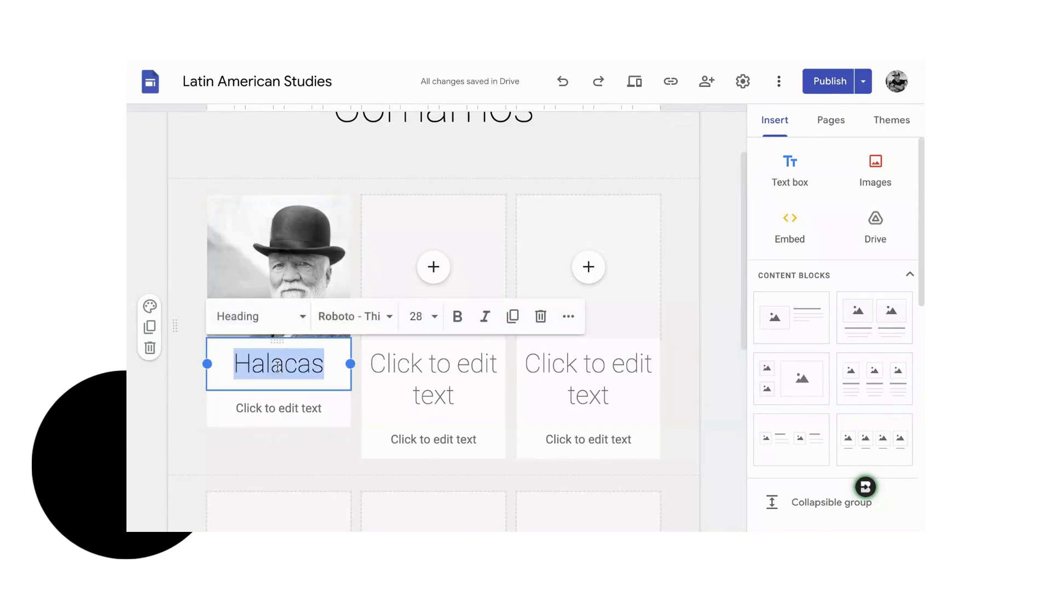
left_click(569, 317)
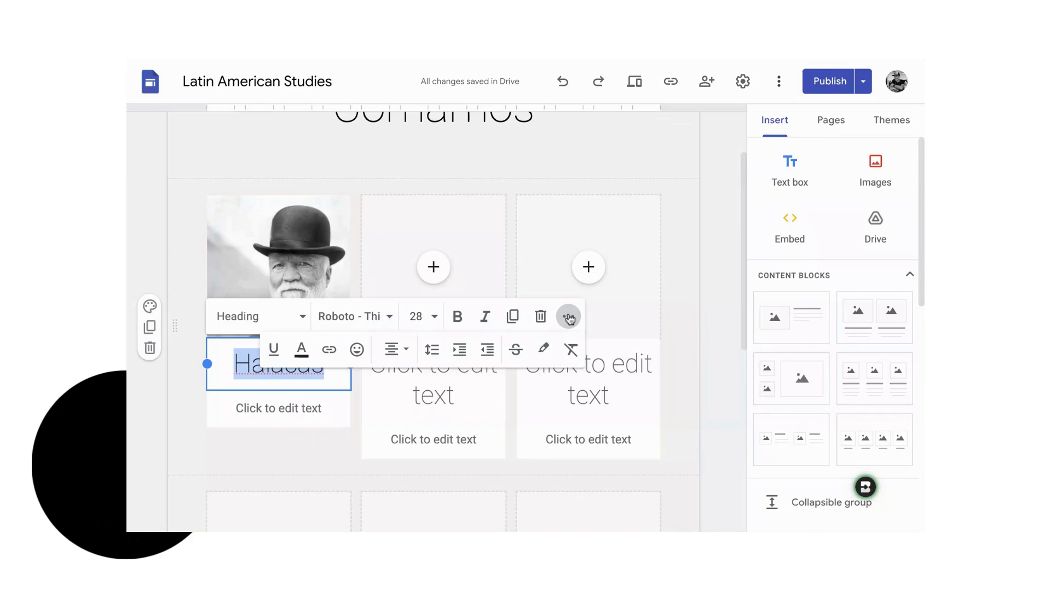
left_click(328, 352)
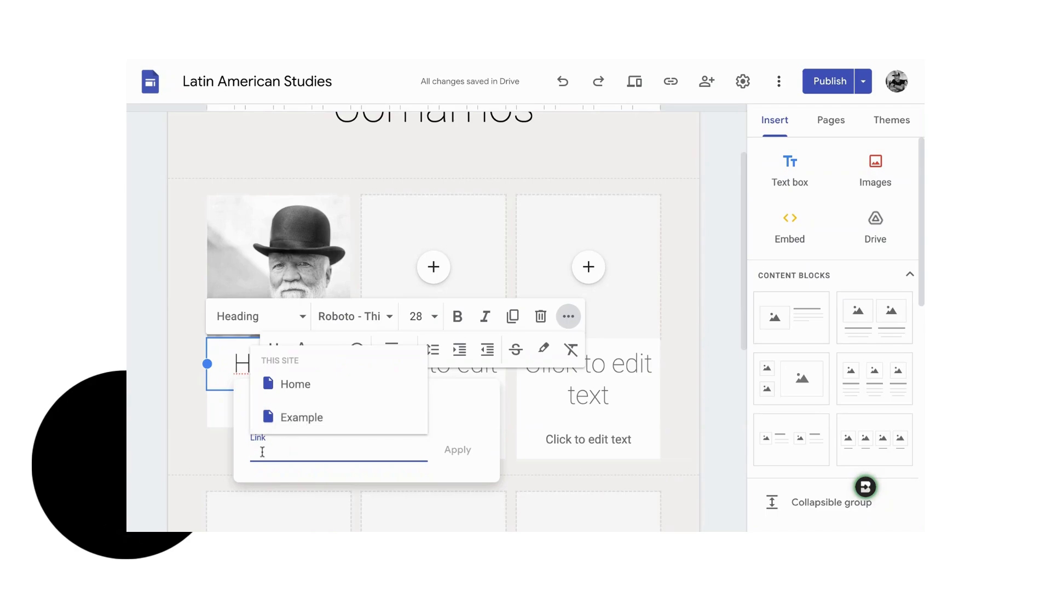
type("example")
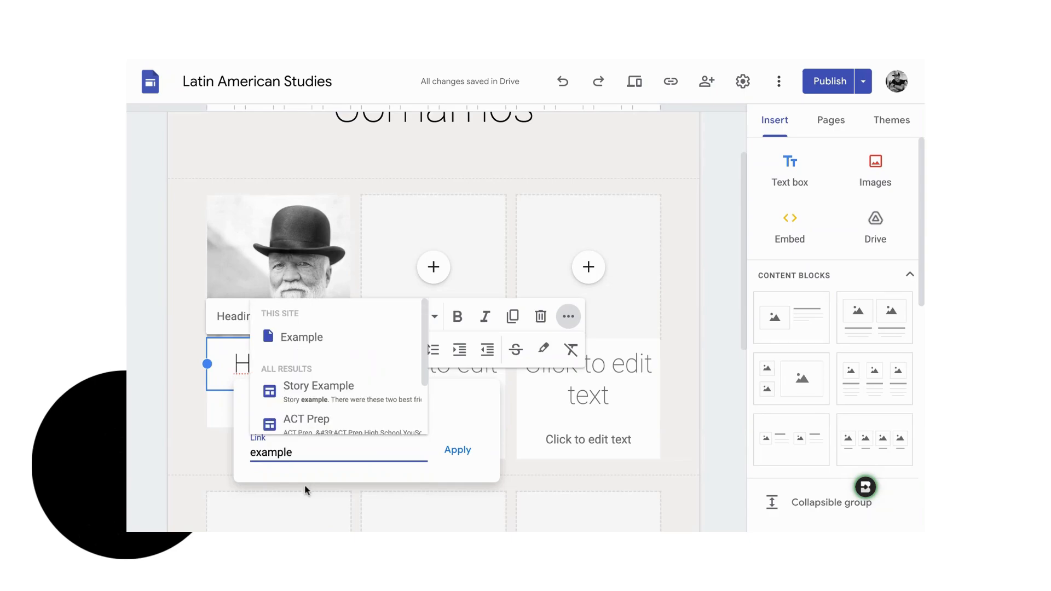
left_click(301, 342)
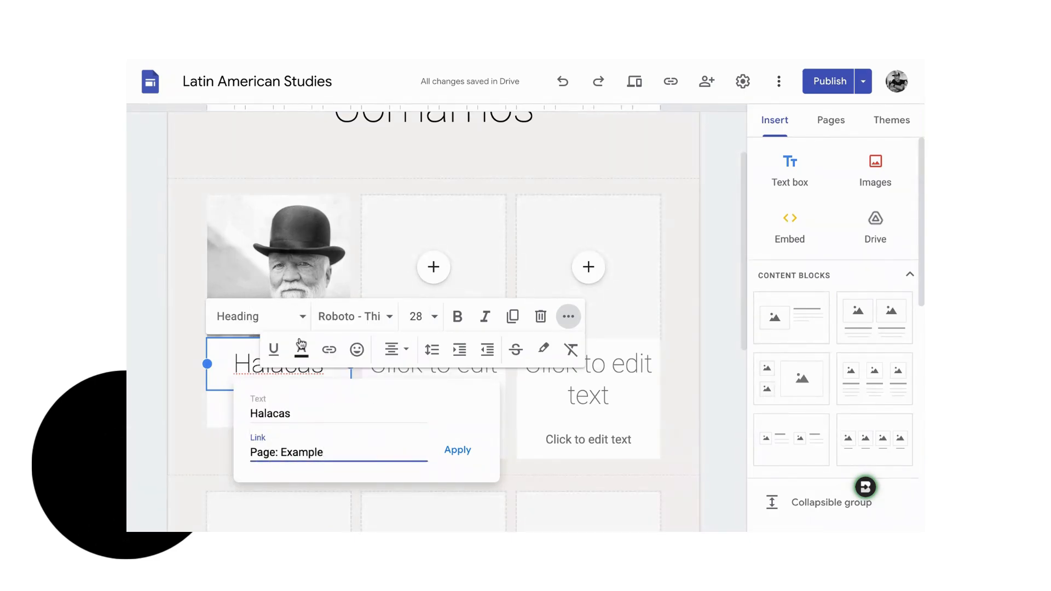
left_click(471, 454)
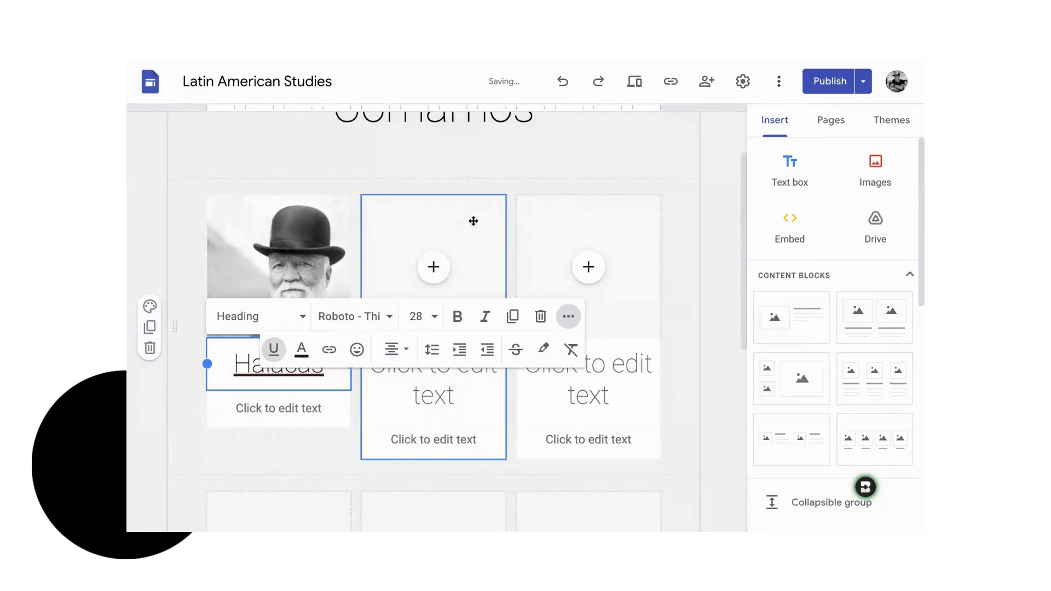
left_click(712, 150)
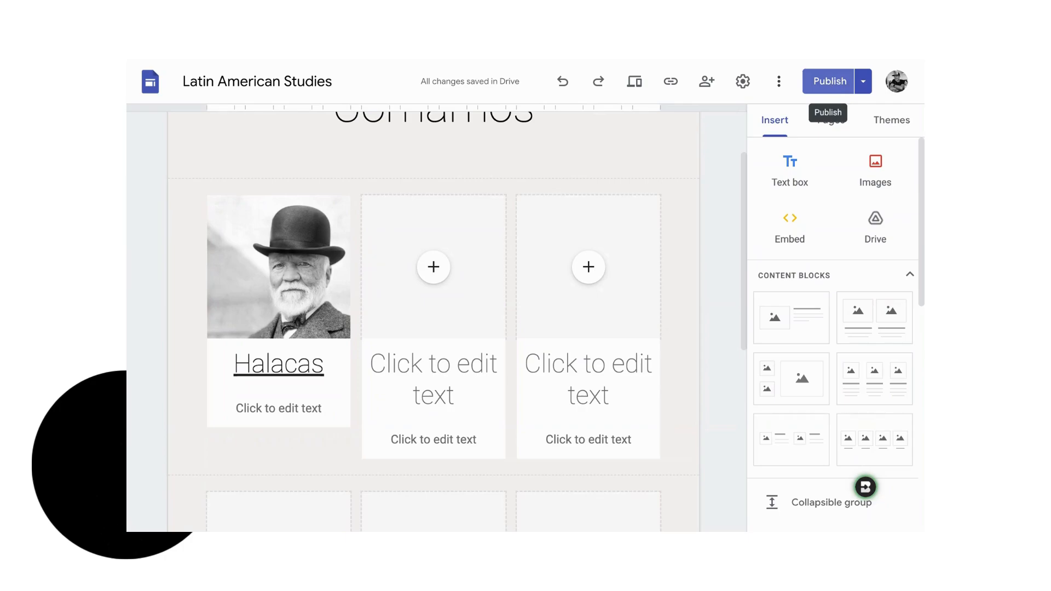
- Review and publish the site changes for the updated Comamos page and the added Example page
left_click(830, 81)
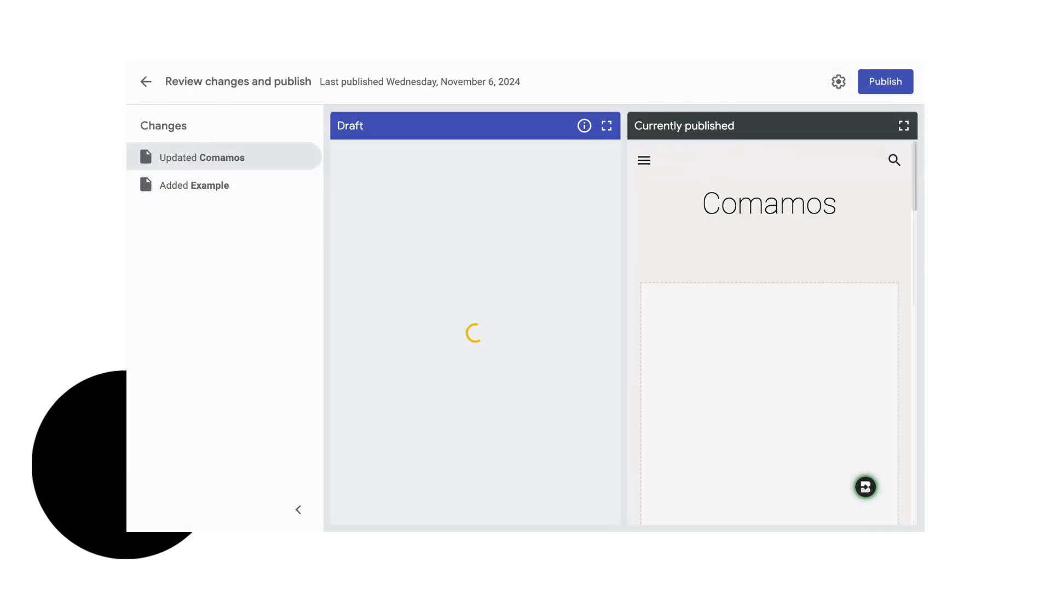
left_click(895, 87)
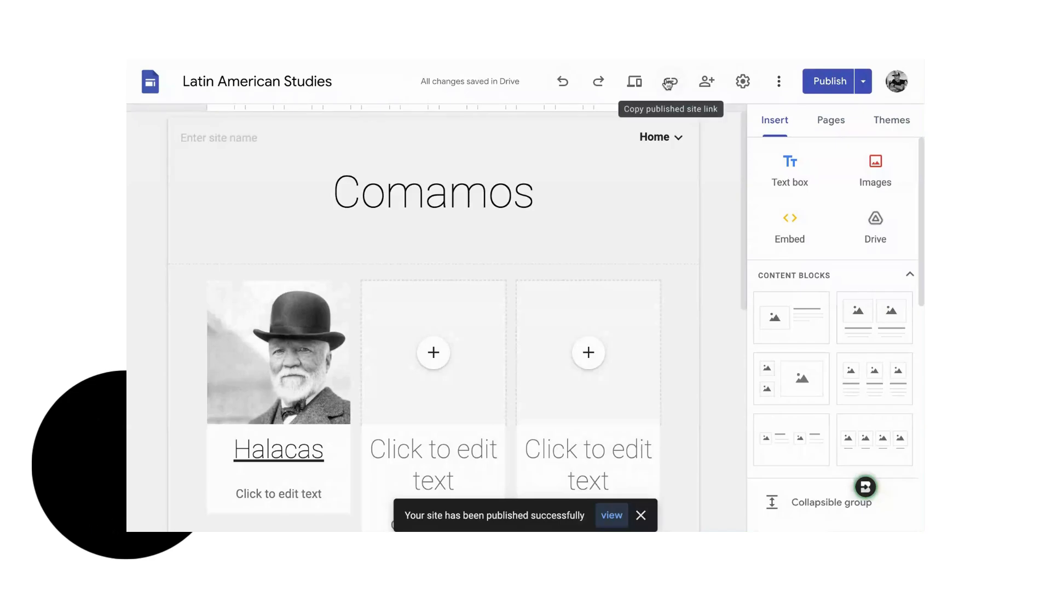
- Preview the site, going from the Home page to Comamos and following the Halacas link to test it
left_click(635, 83)
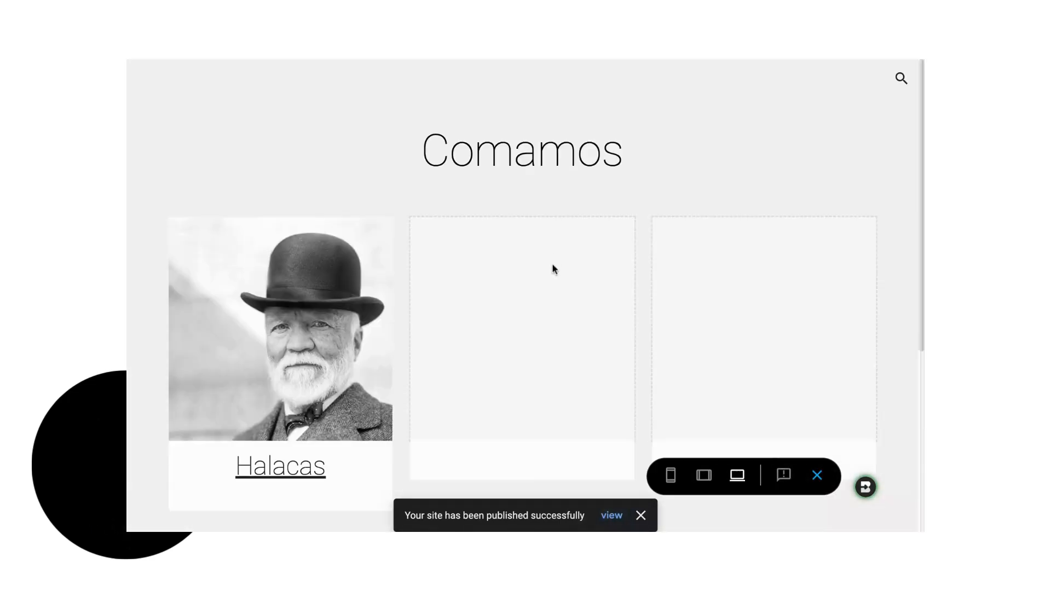
mouse_move(878, 80)
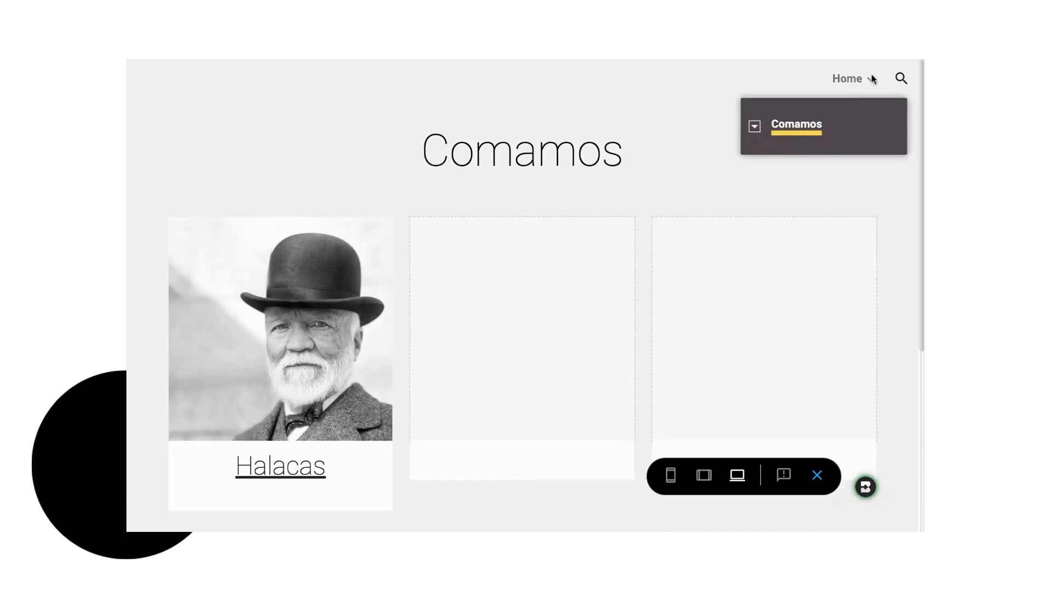
left_click(848, 79)
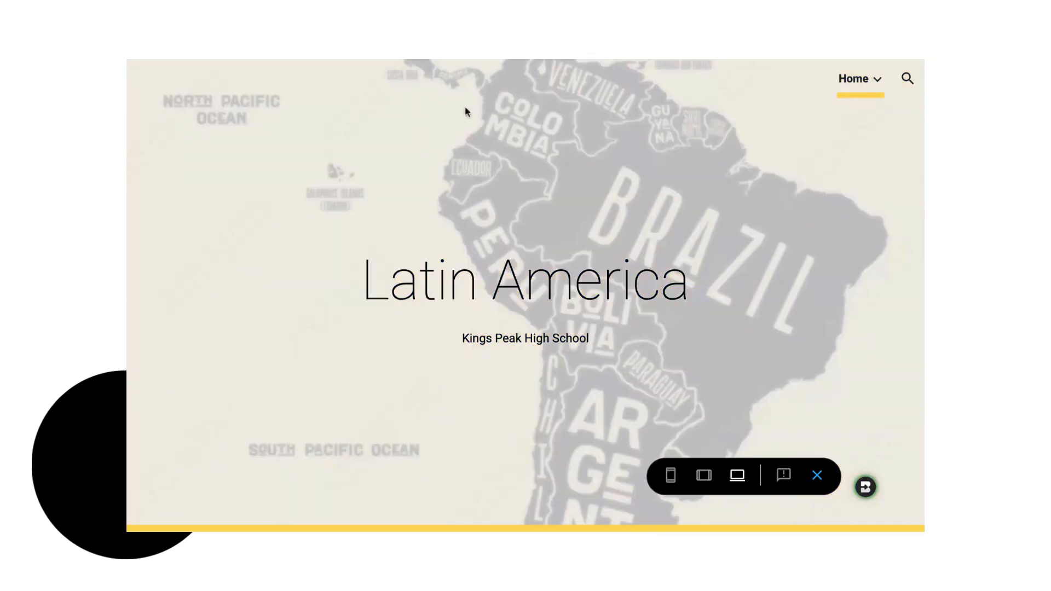
mouse_move(854, 79)
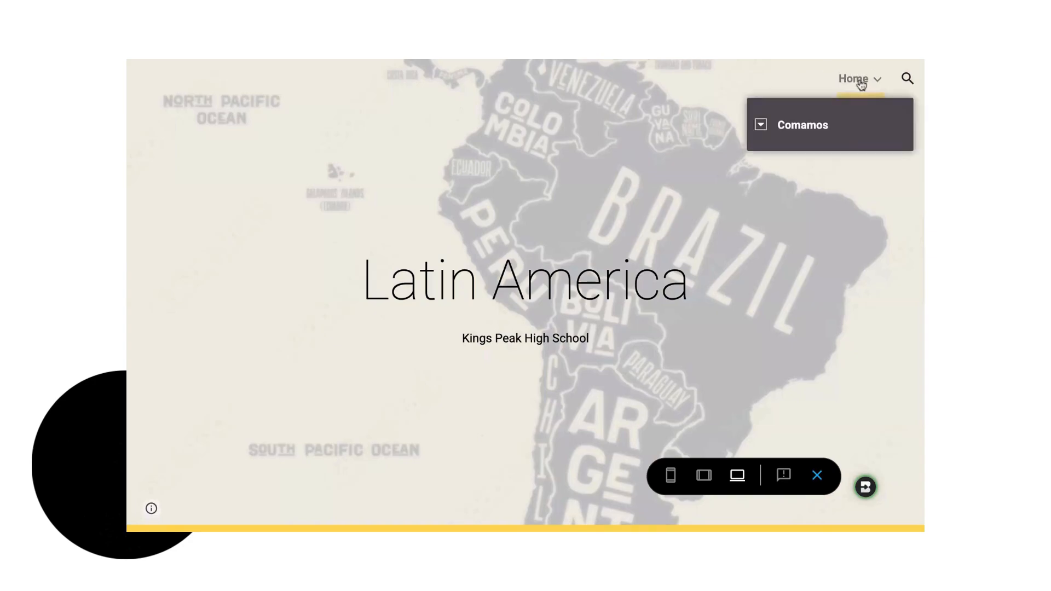
left_click(798, 126)
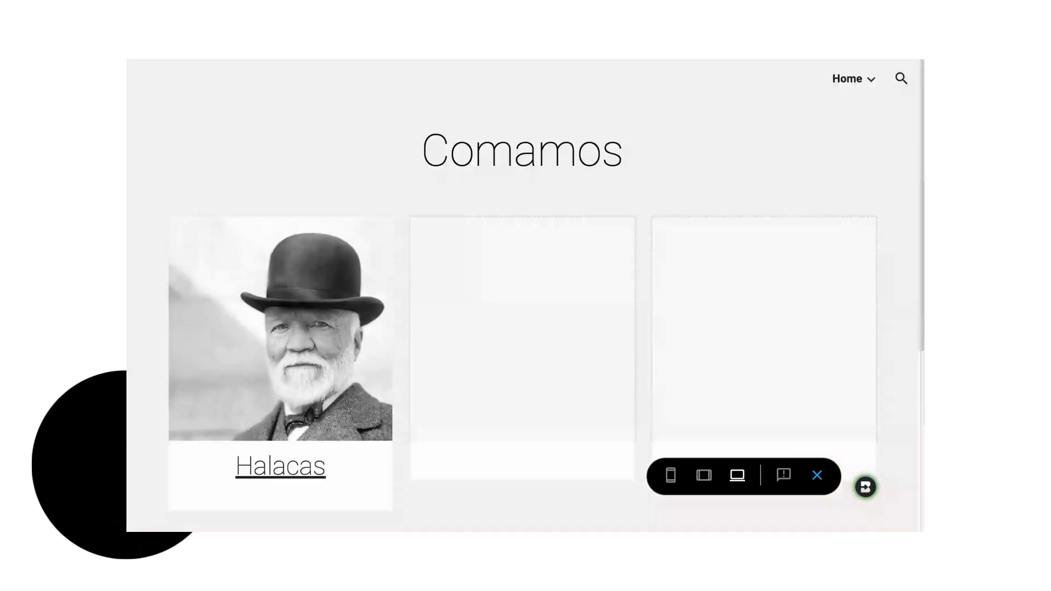
scroll(389, 314, "down", 4)
scroll(316, 215, "up", 2)
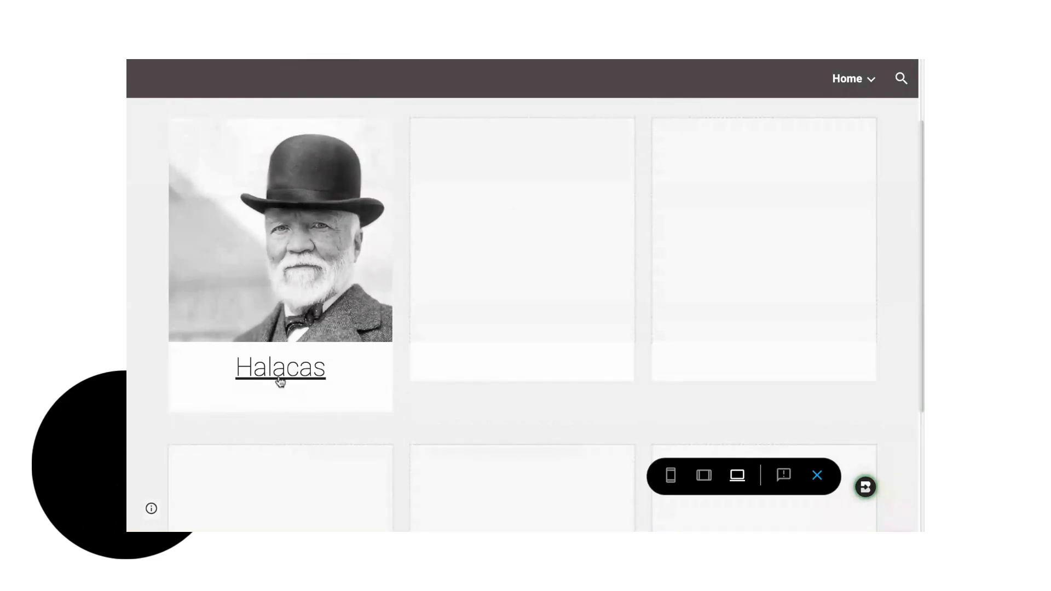
left_click(280, 381)
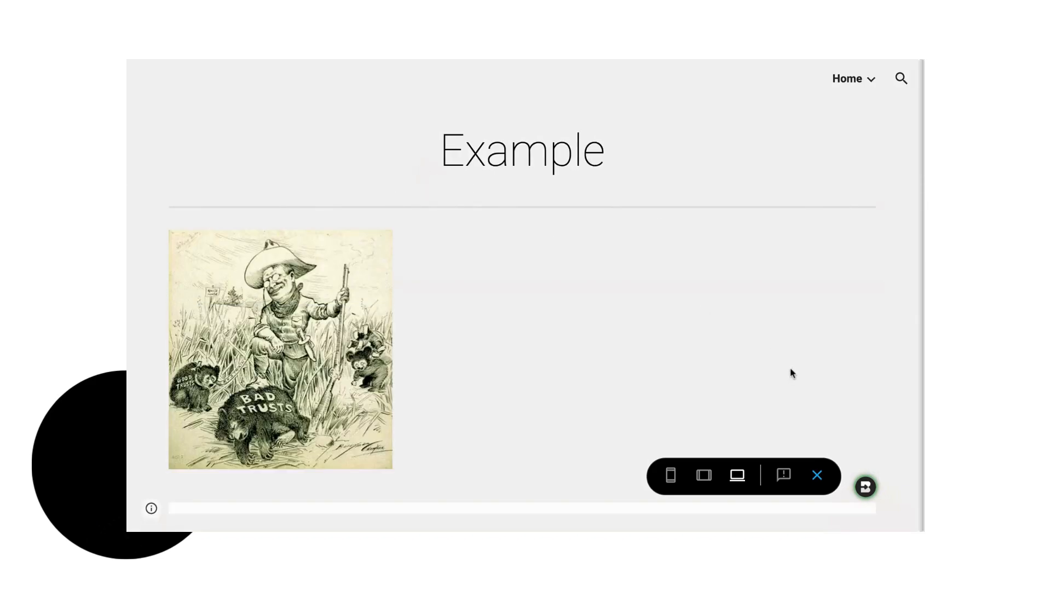